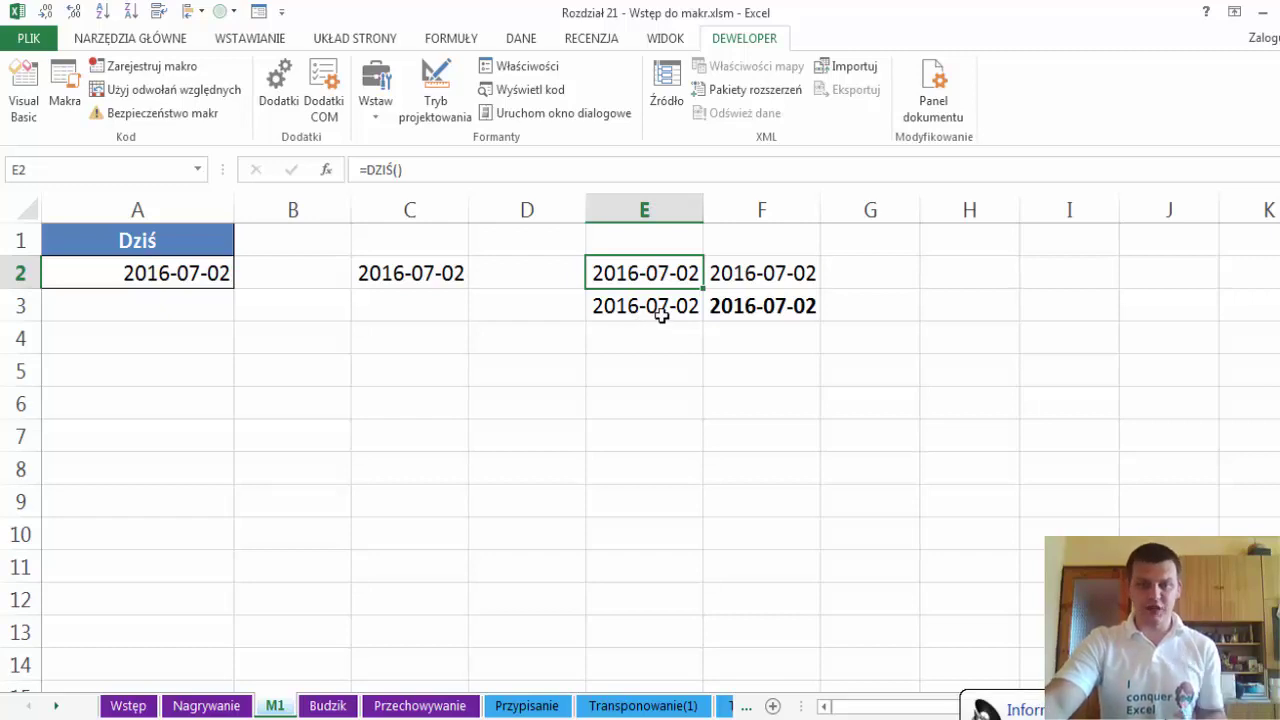
Check the formula in cell E2 without changing it, then open the VBA editor with Alt+F11
key(F2)
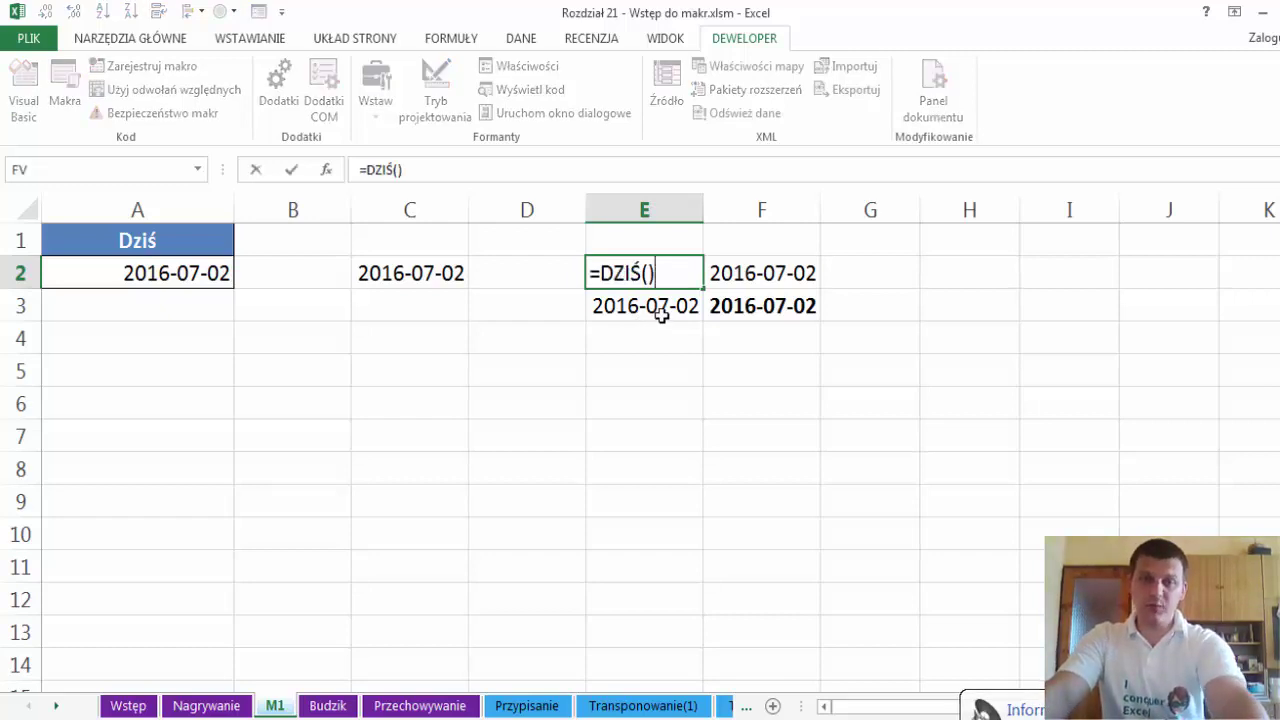
key(Escape)
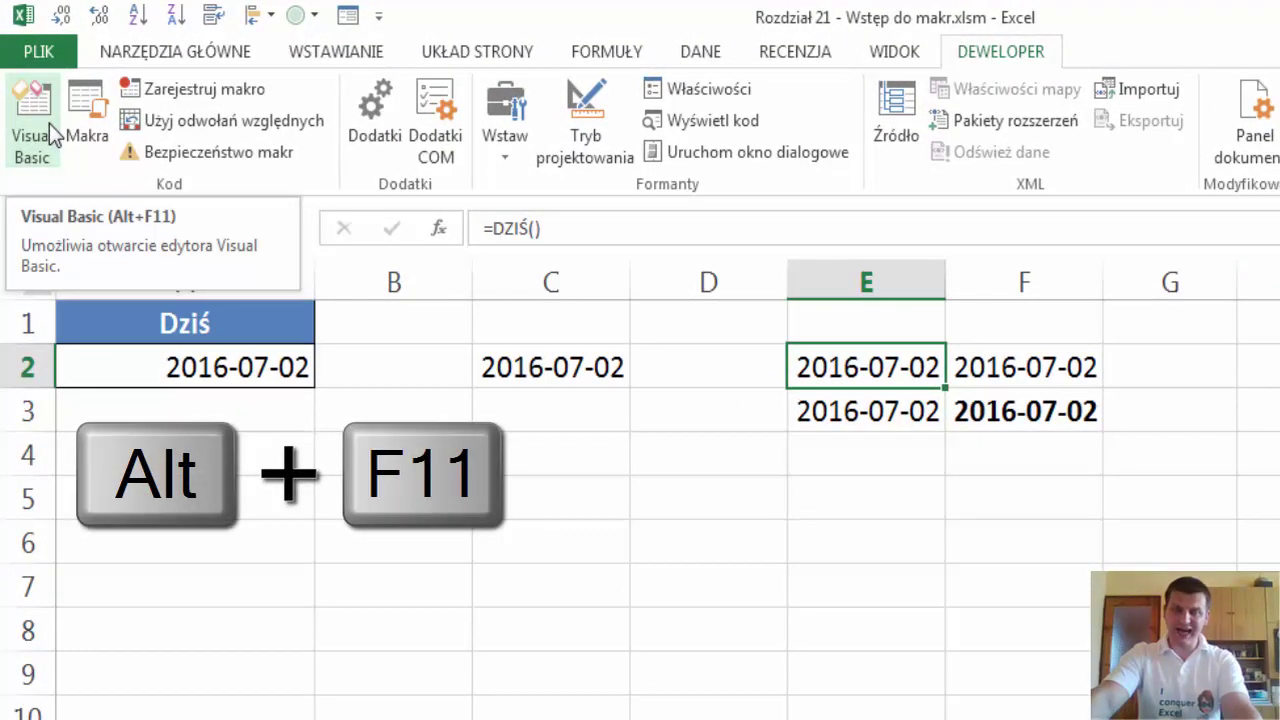
key(alt+F11)
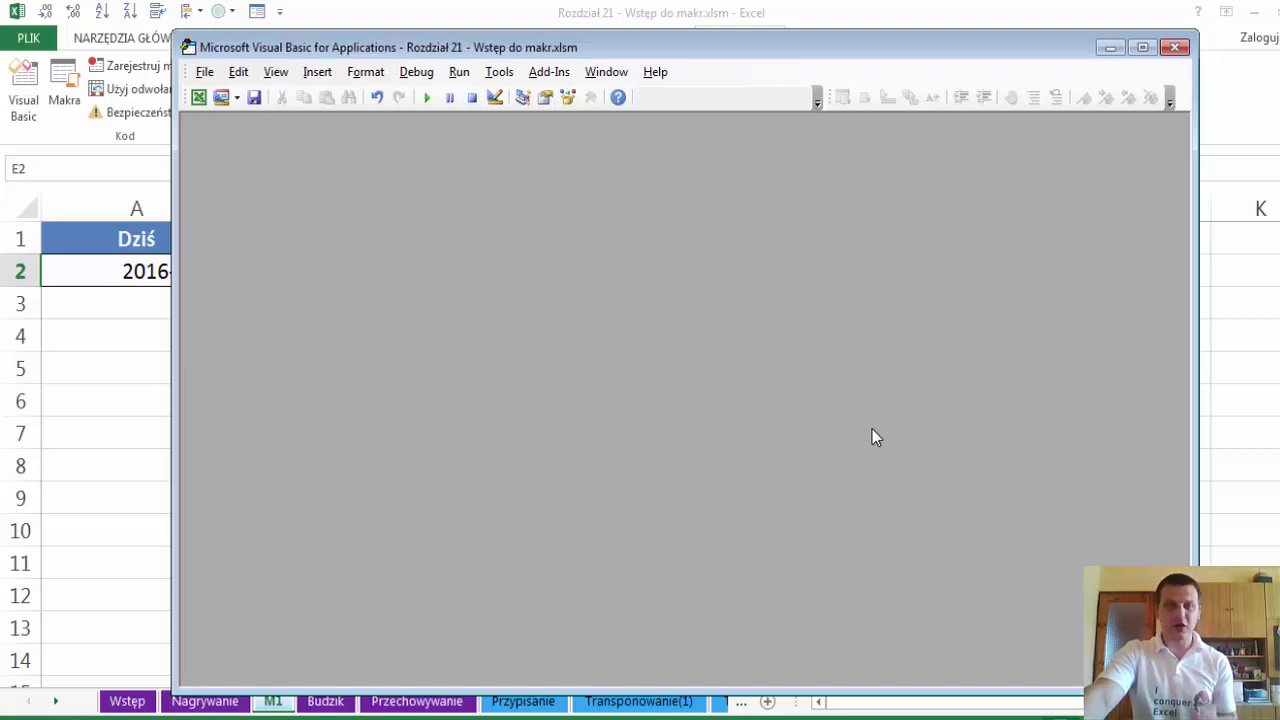
Browse the editor's Format menu, then move across to the View menu
click(366, 72)
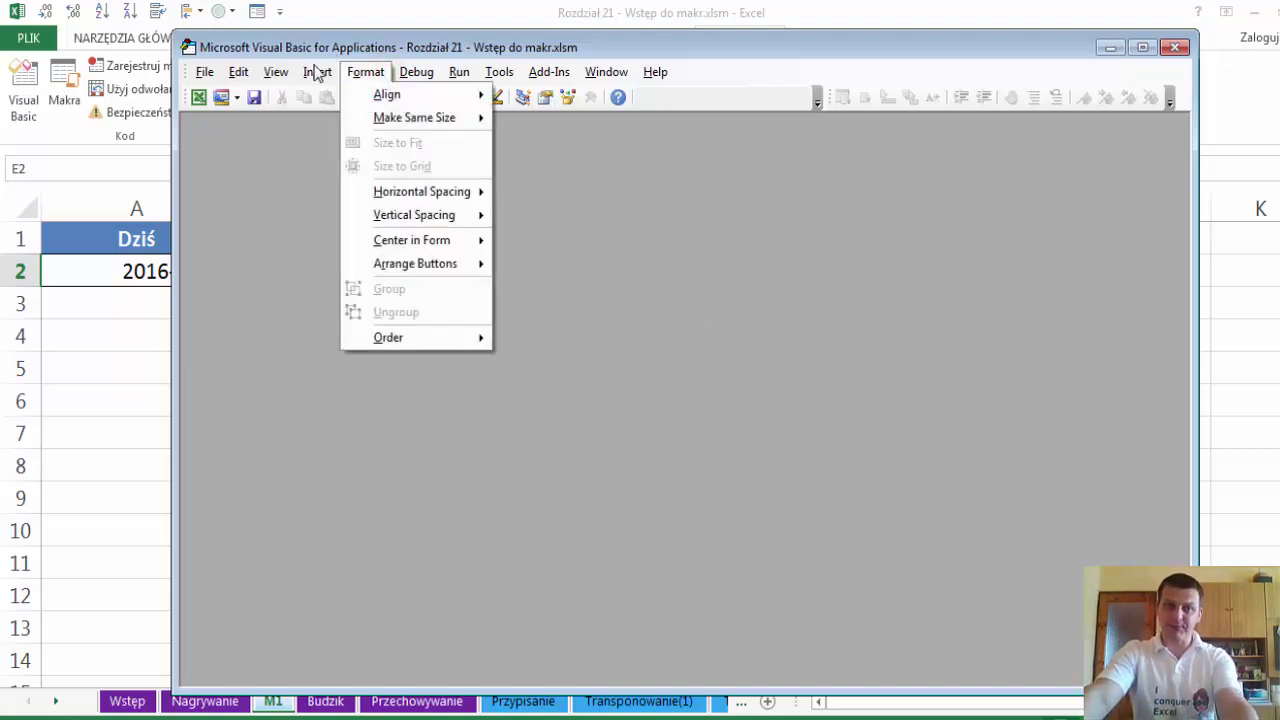
mouse_move(289, 76)
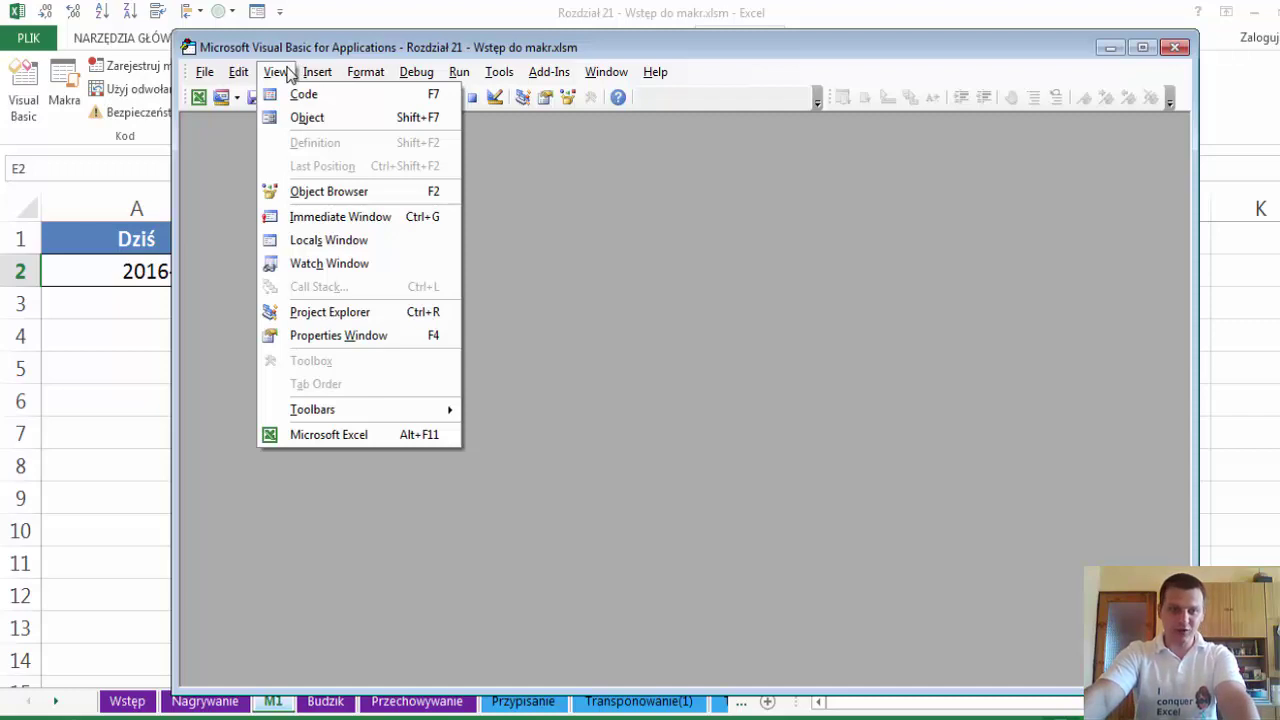
Show the Project Explorer and Properties window, giving the project tree more height
click(372, 314)
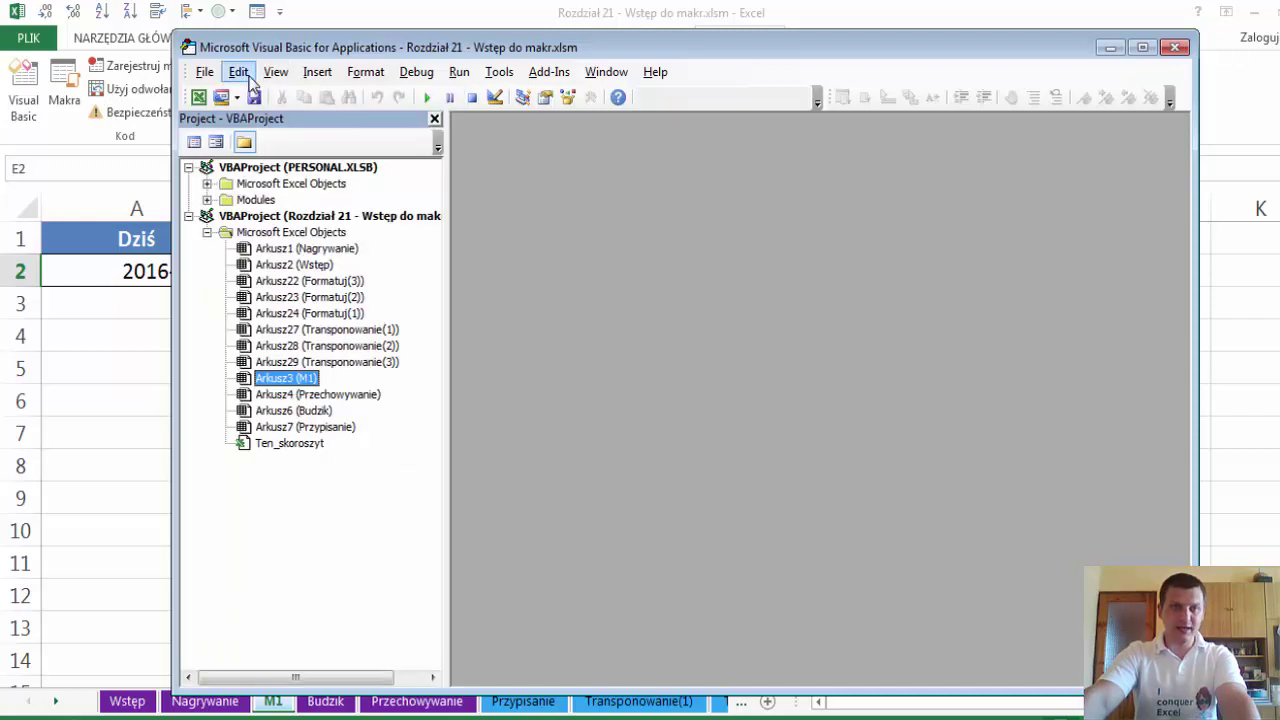
click(275, 72)
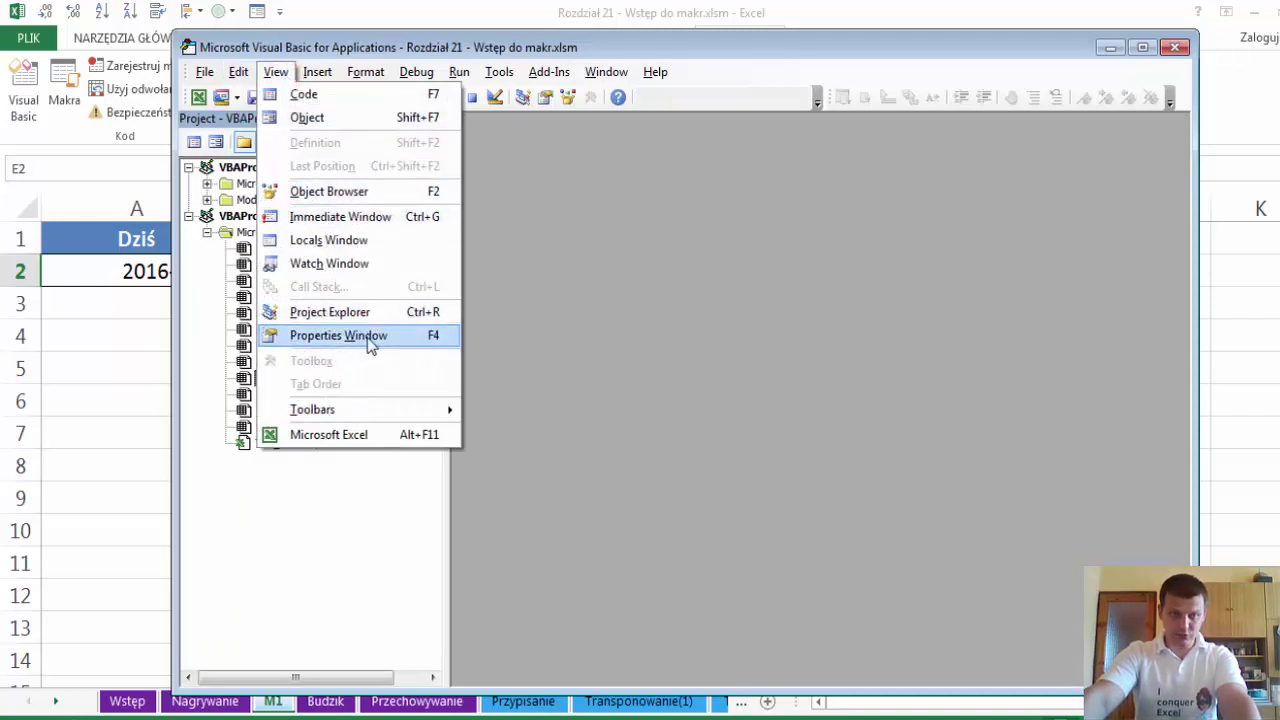
click(369, 341)
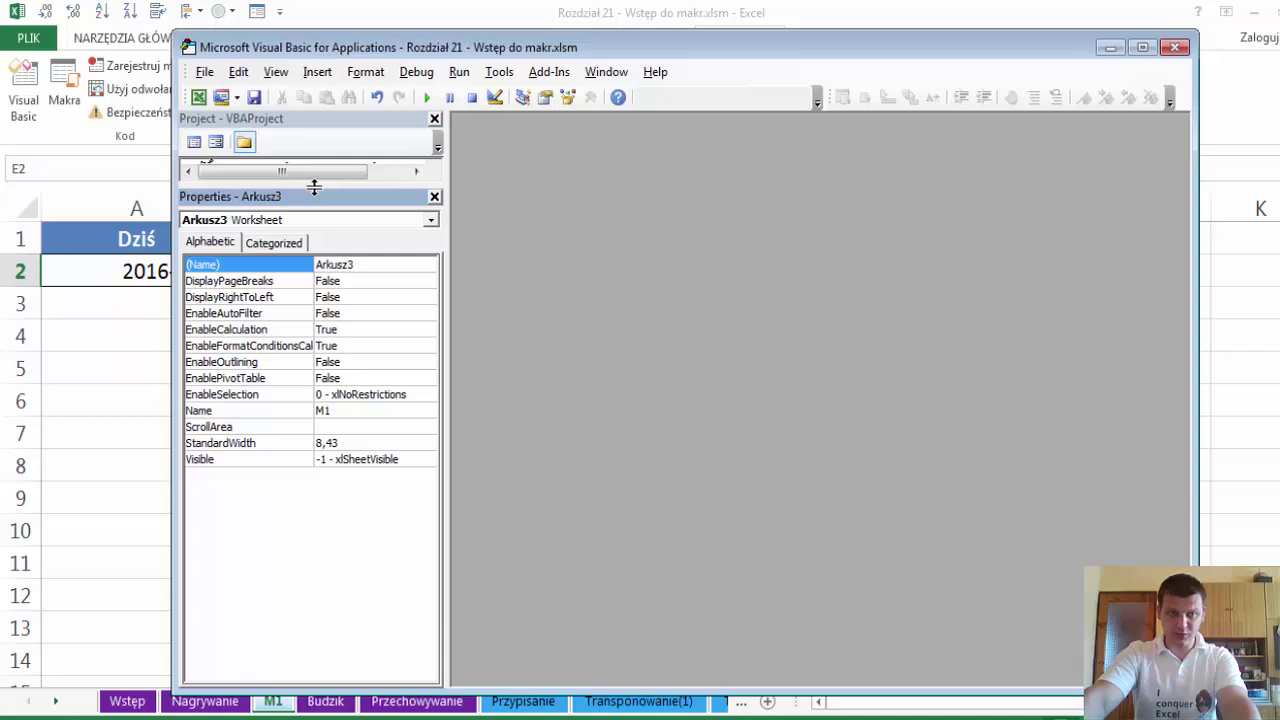
drag(321, 187, 322, 402)
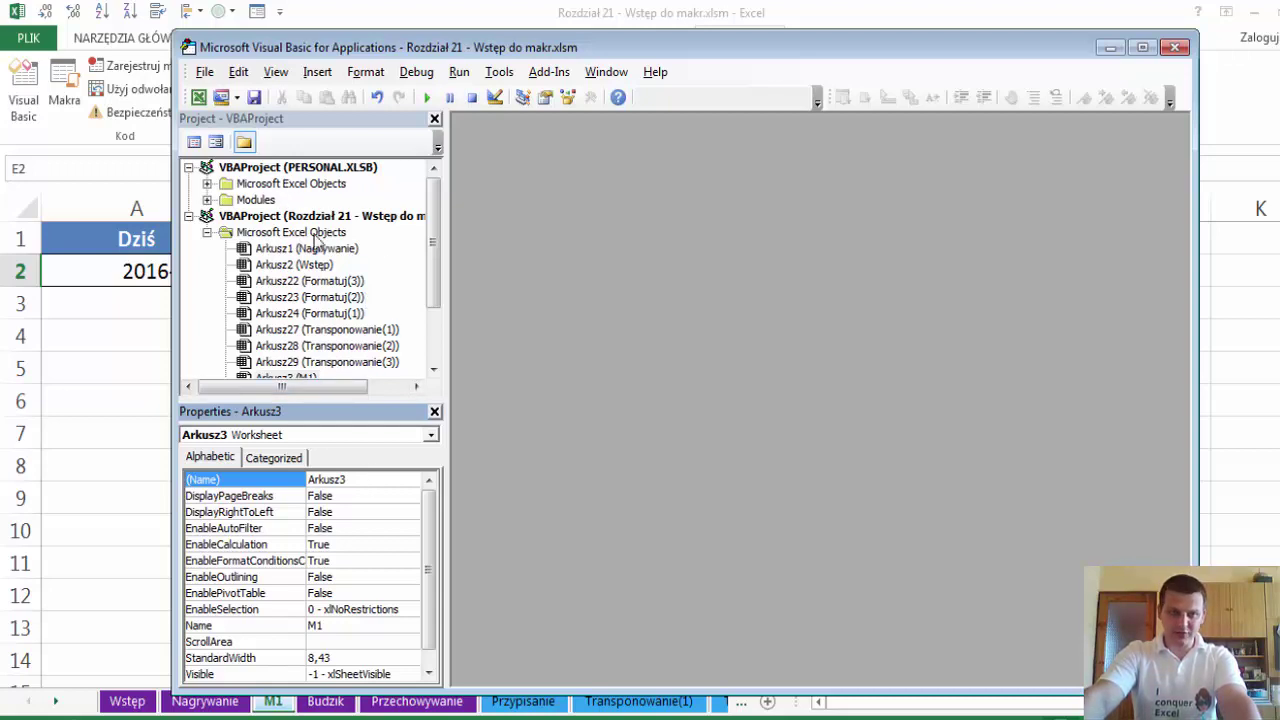
Collapse the workbook's project and select Module1 under PERSONAL.XLSB's Modules folder
click(188, 216)
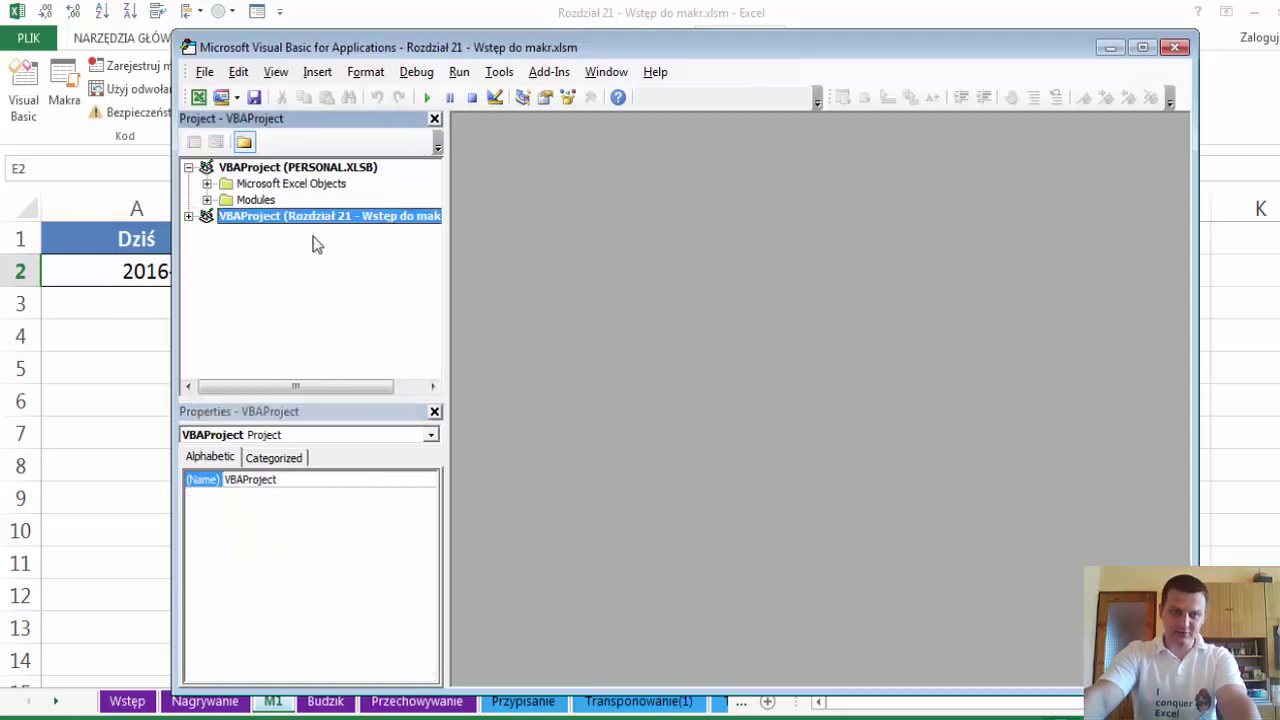
click(188, 216)
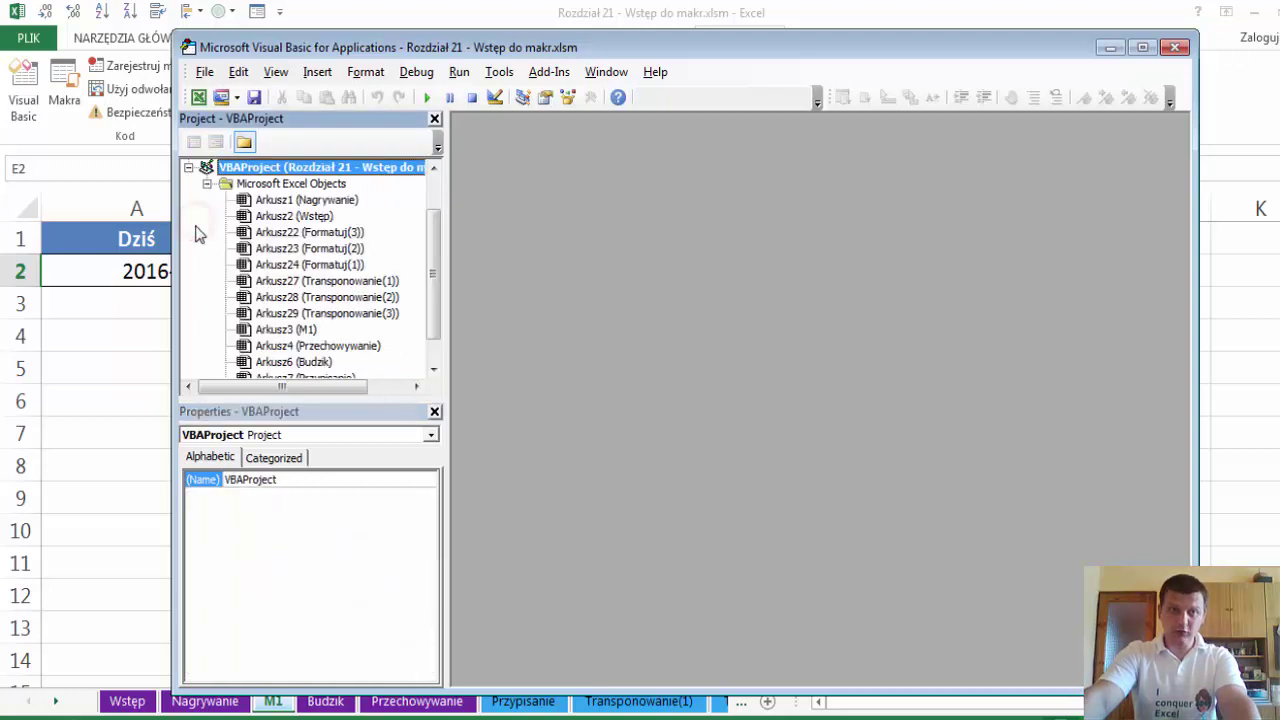
click(189, 168)
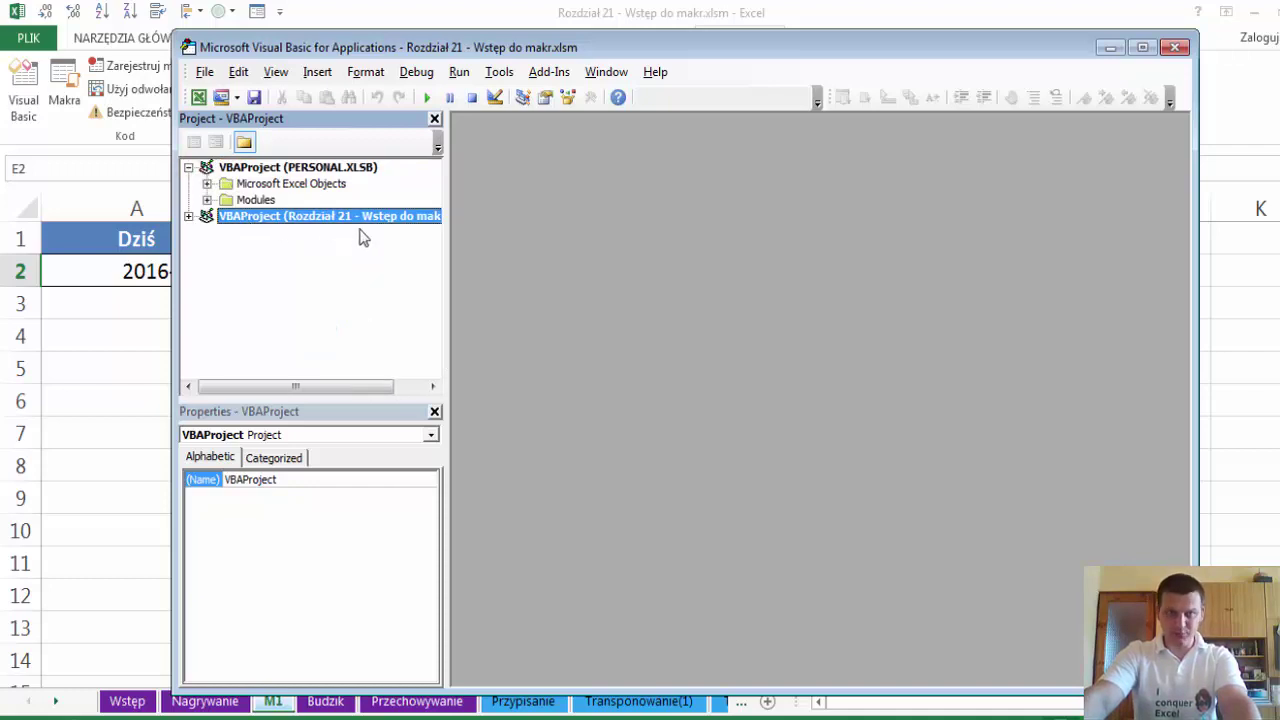
click(345, 168)
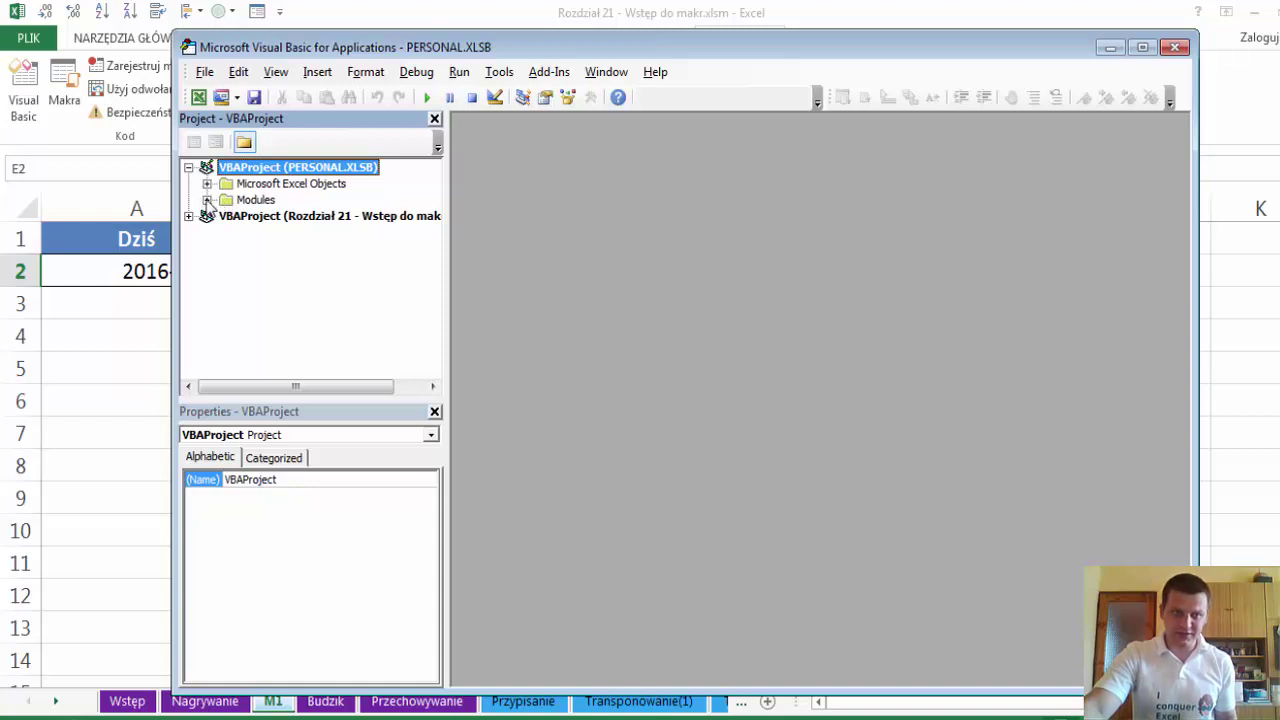
click(207, 200)
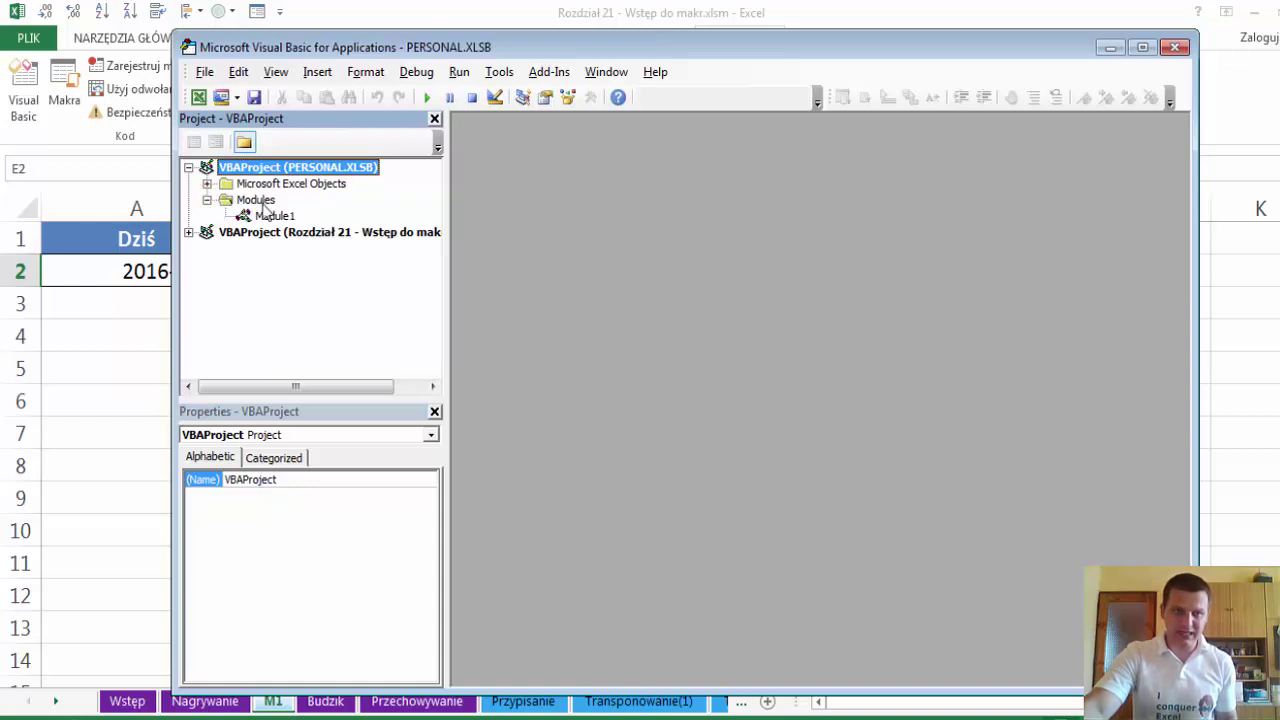
click(270, 217)
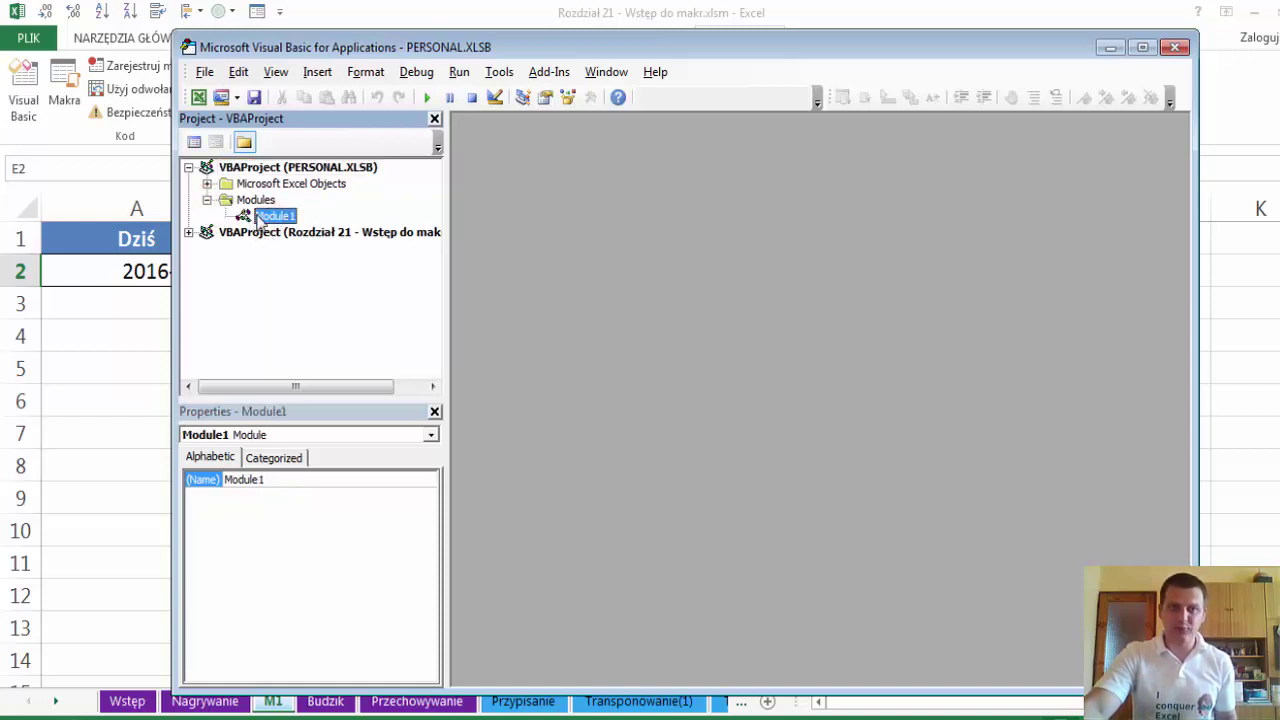
Open Module1's code and review the Dzisiaj macro's Option Explicit, comment lines and body
double_click(262, 217)
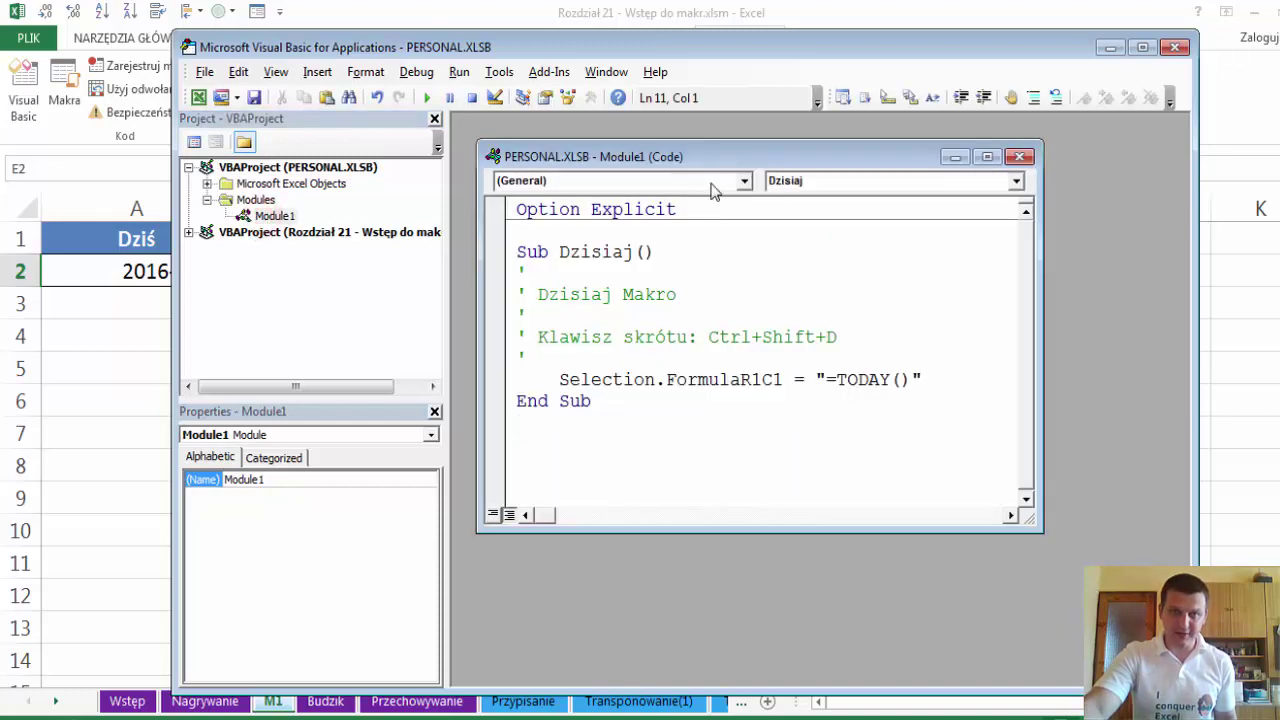
drag(722, 165, 766, 200)
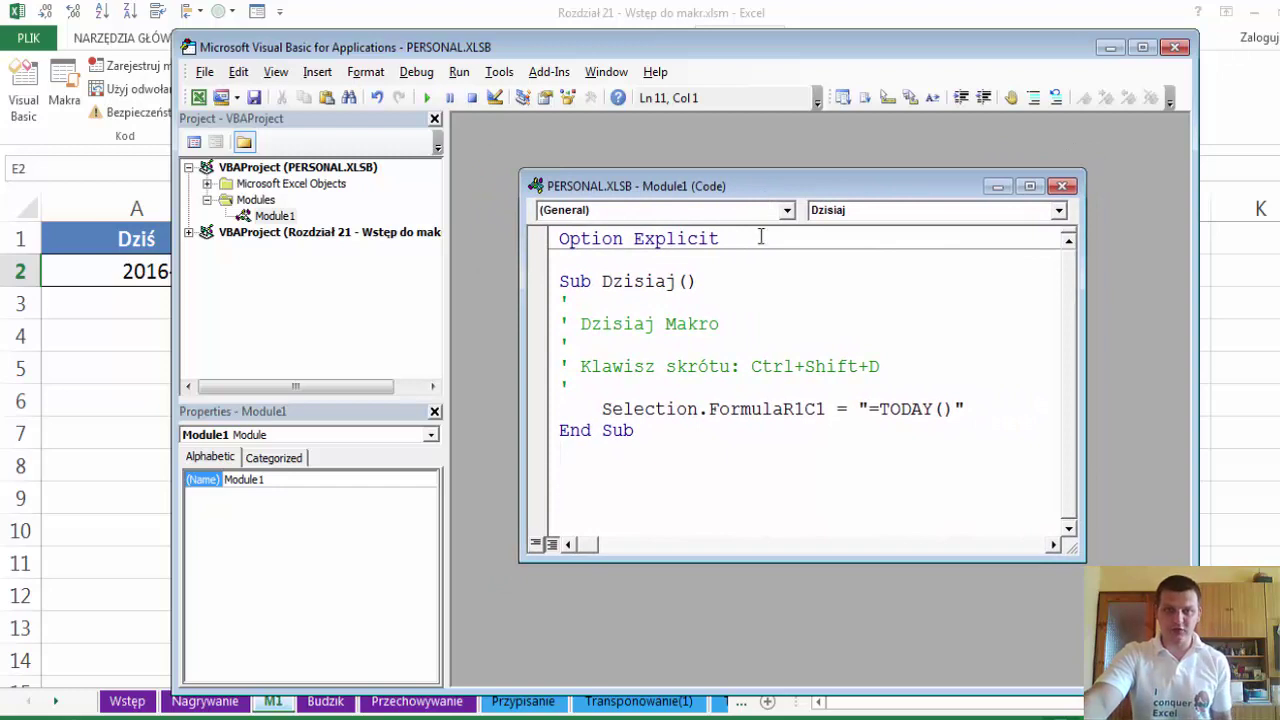
click(556, 242)
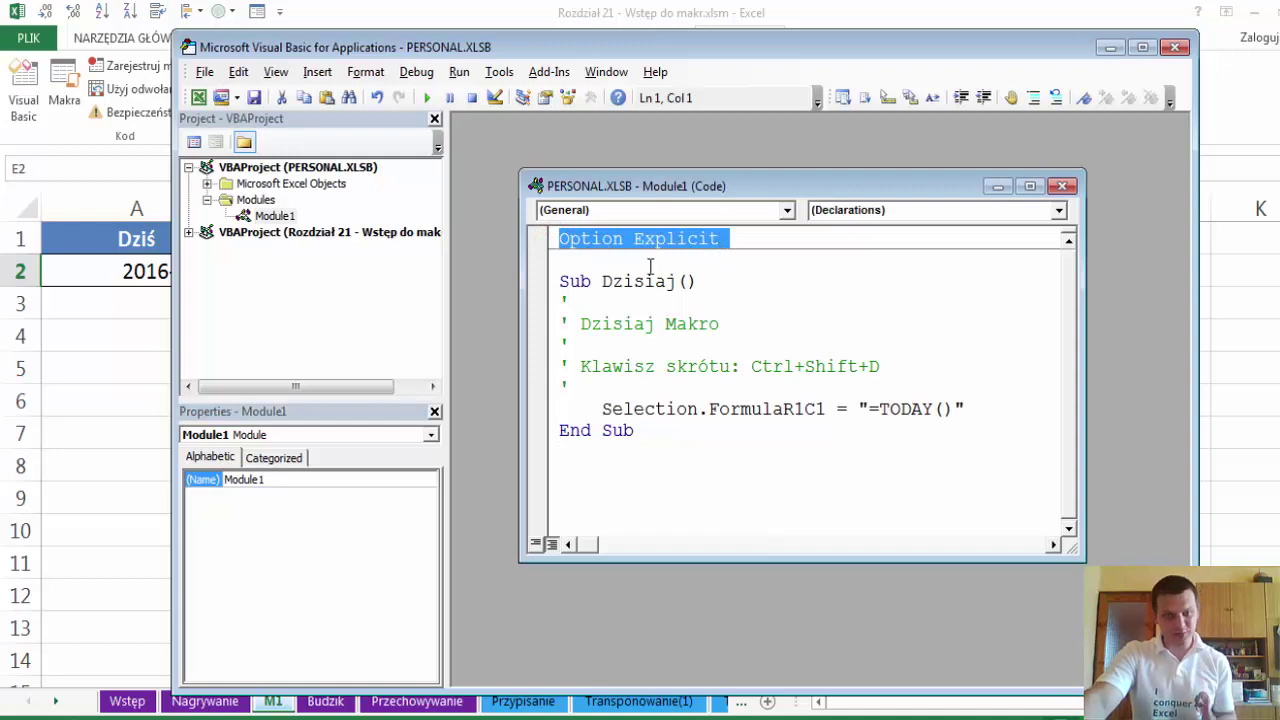
mouse_move(677, 420)
mouse_down()
mouse_move(569, 300)
mouse_move(714, 290)
mouse_up()
click(729, 275)
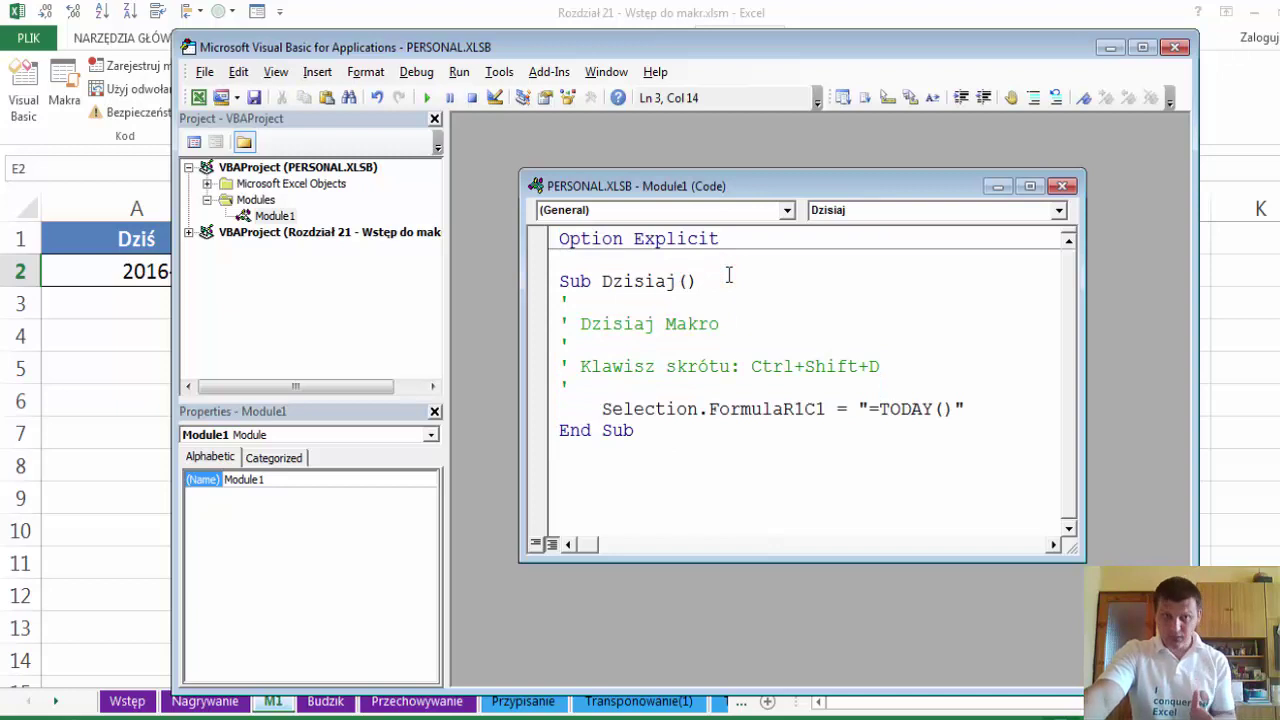
Maximize, restore, then reposition and resize the Module1 code window
drag(890, 186, 872, 202)
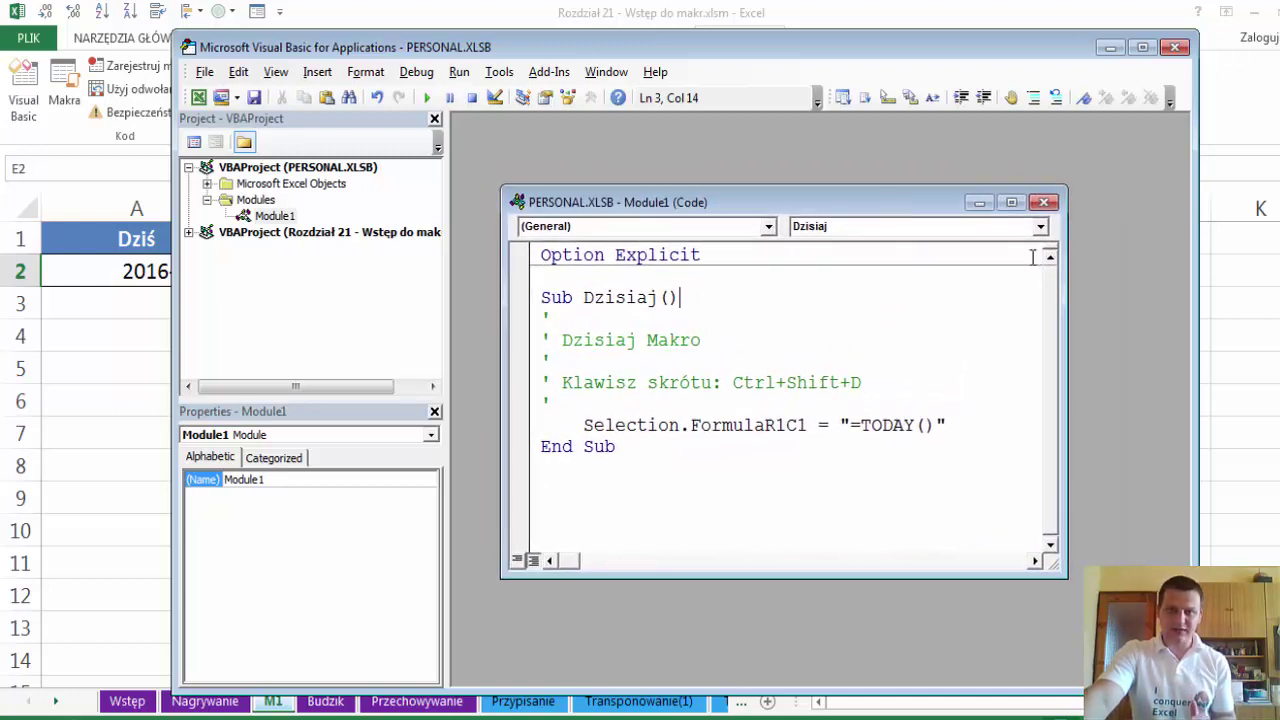
click(1011, 205)
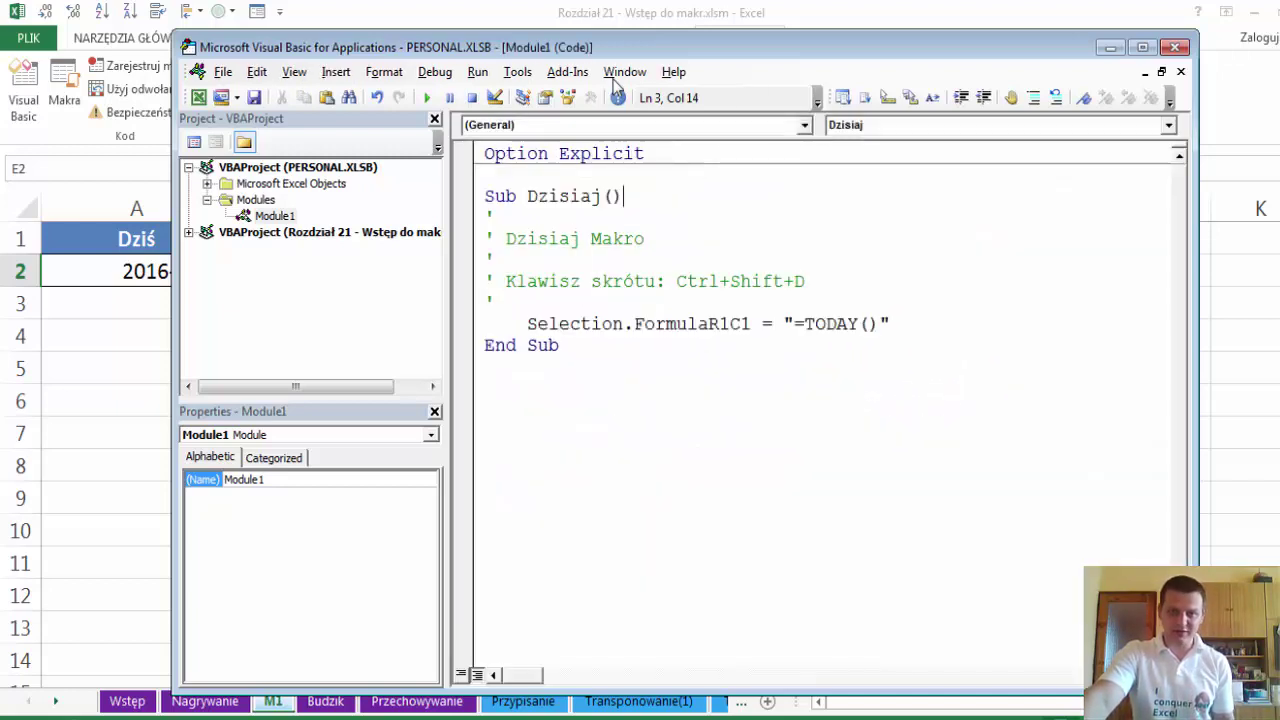
click(1161, 71)
drag(822, 207, 795, 186)
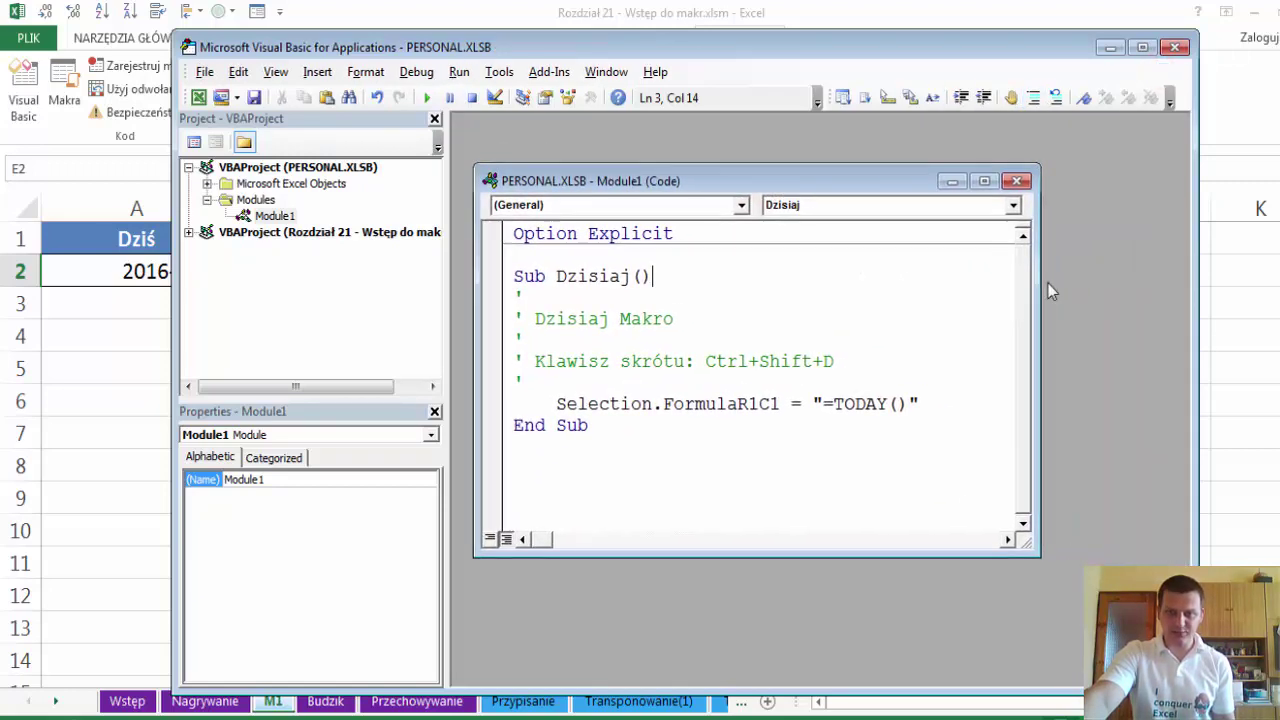
mouse_move(1041, 283)
mouse_down()
mouse_move(1080, 283)
mouse_move(1005, 283)
mouse_up()
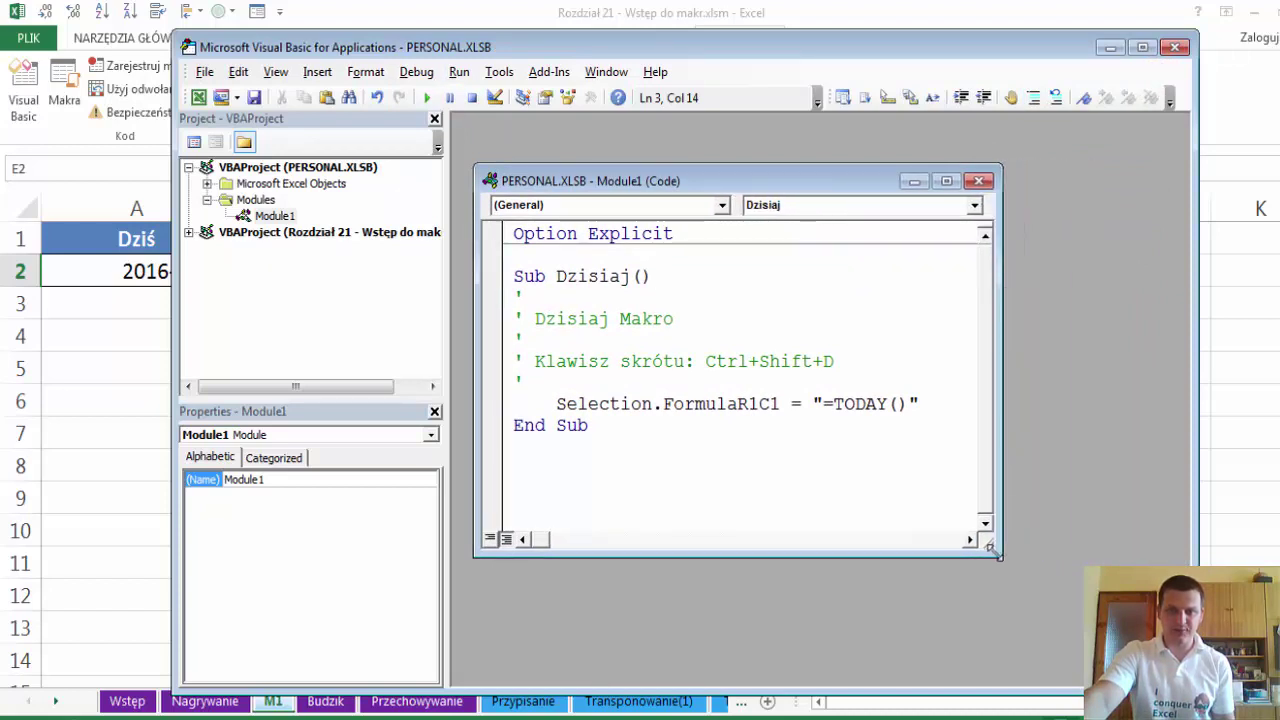
mouse_move(1008, 557)
mouse_down()
mouse_move(1017, 535)
mouse_move(1055, 558)
mouse_up()
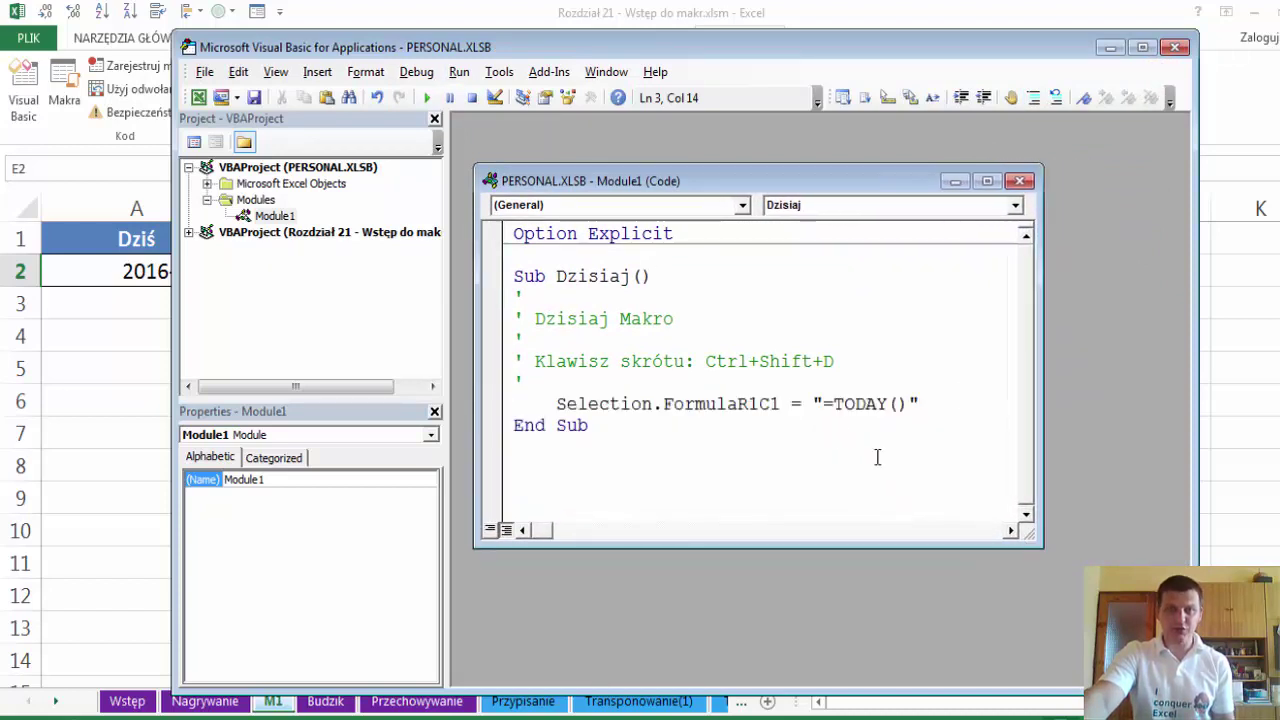
drag(741, 192, 797, 222)
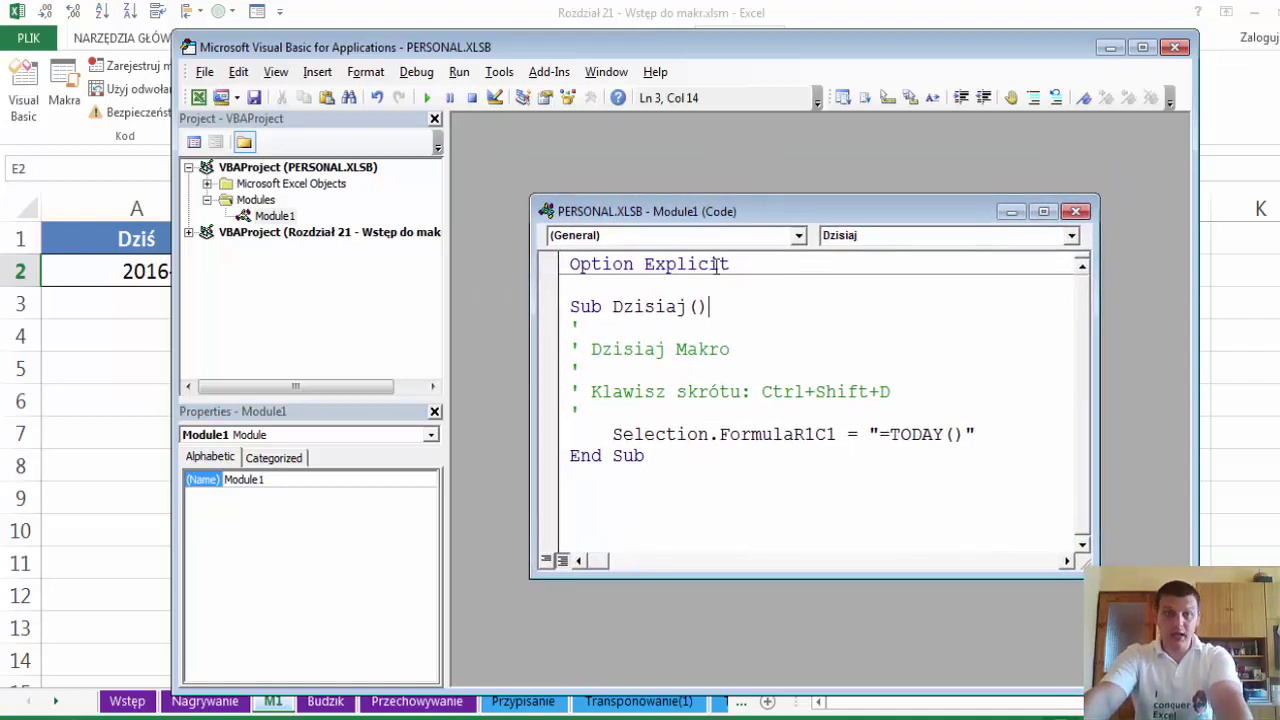
drag(789, 211, 780, 185)
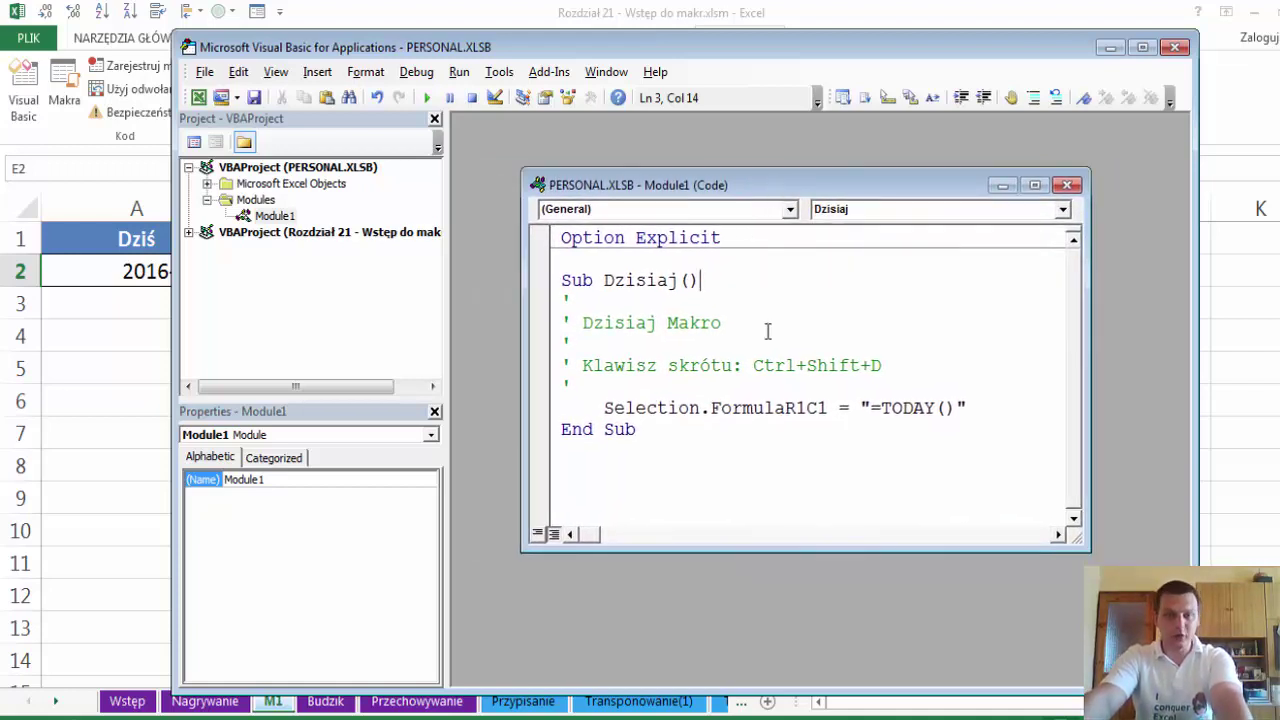
click(570, 280)
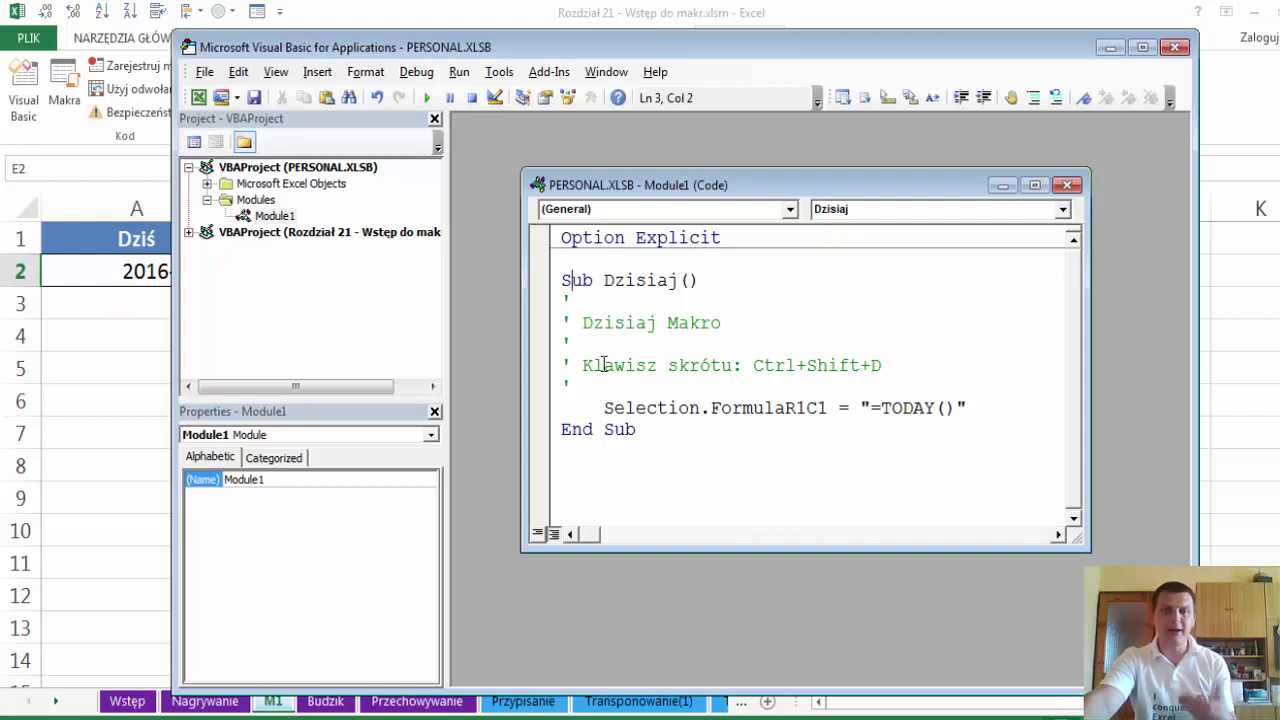
click(634, 280)
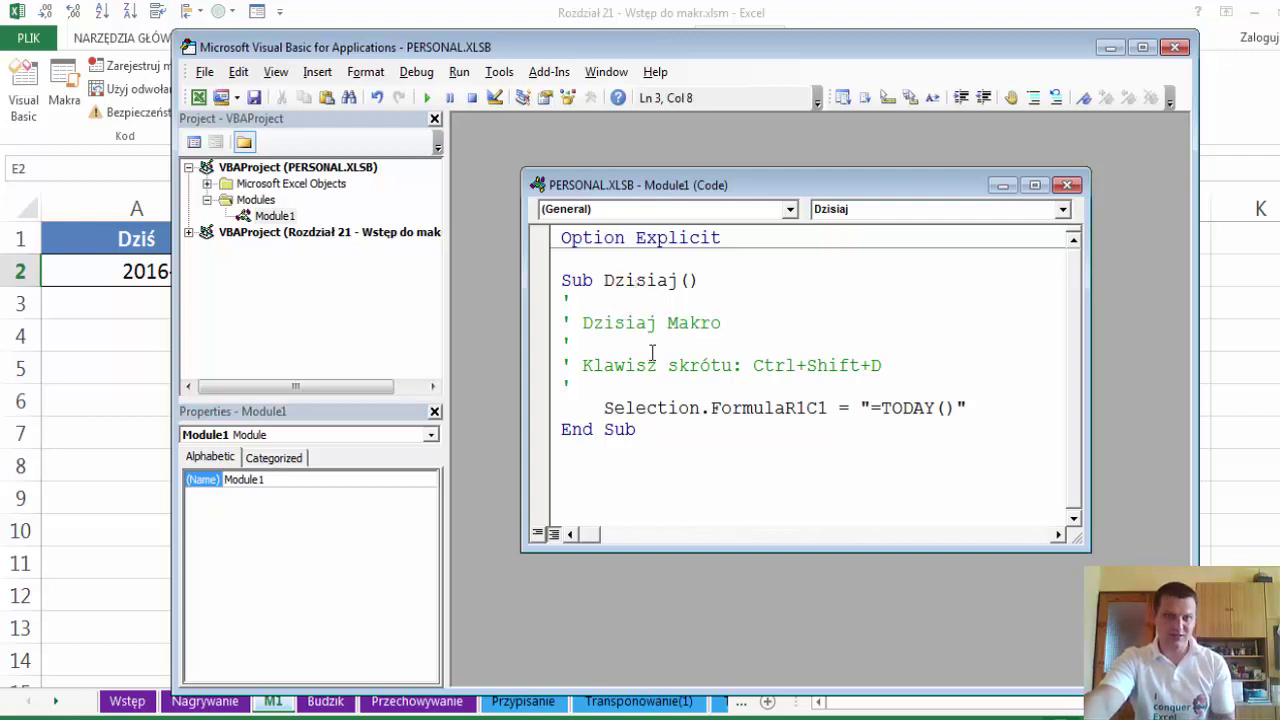
double_click(688, 280)
click(701, 365)
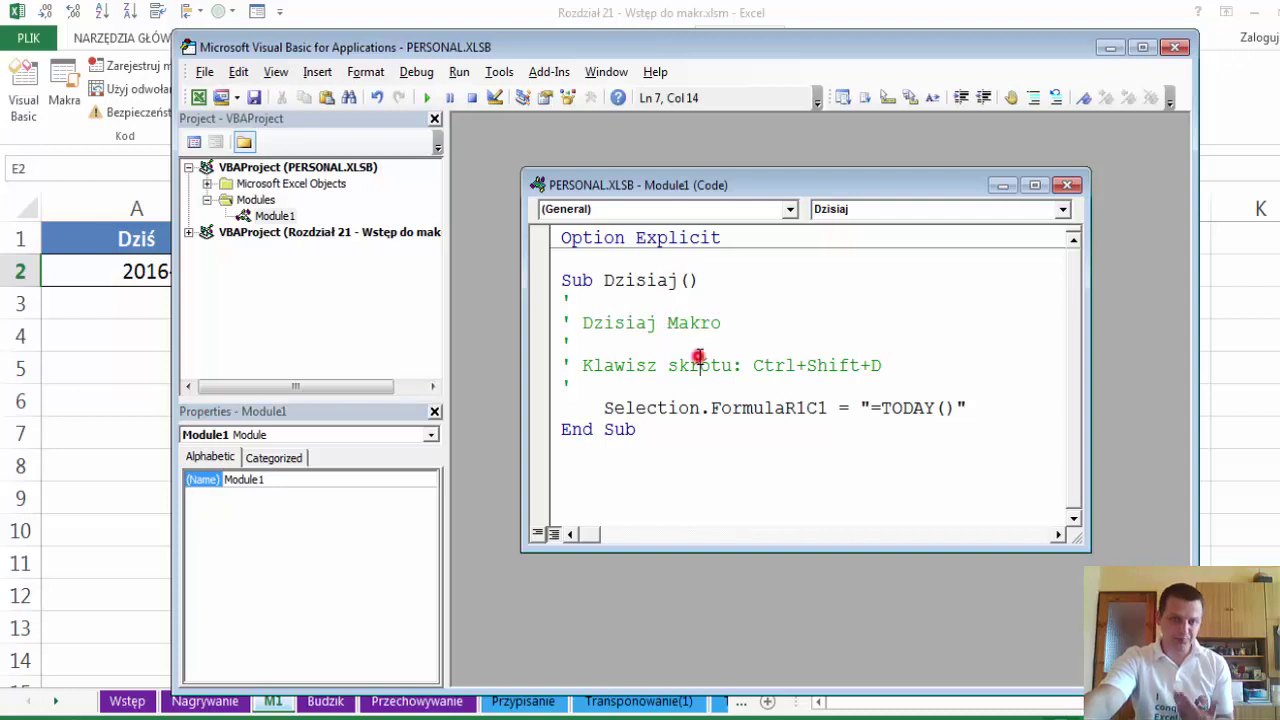
drag(648, 429, 543, 414)
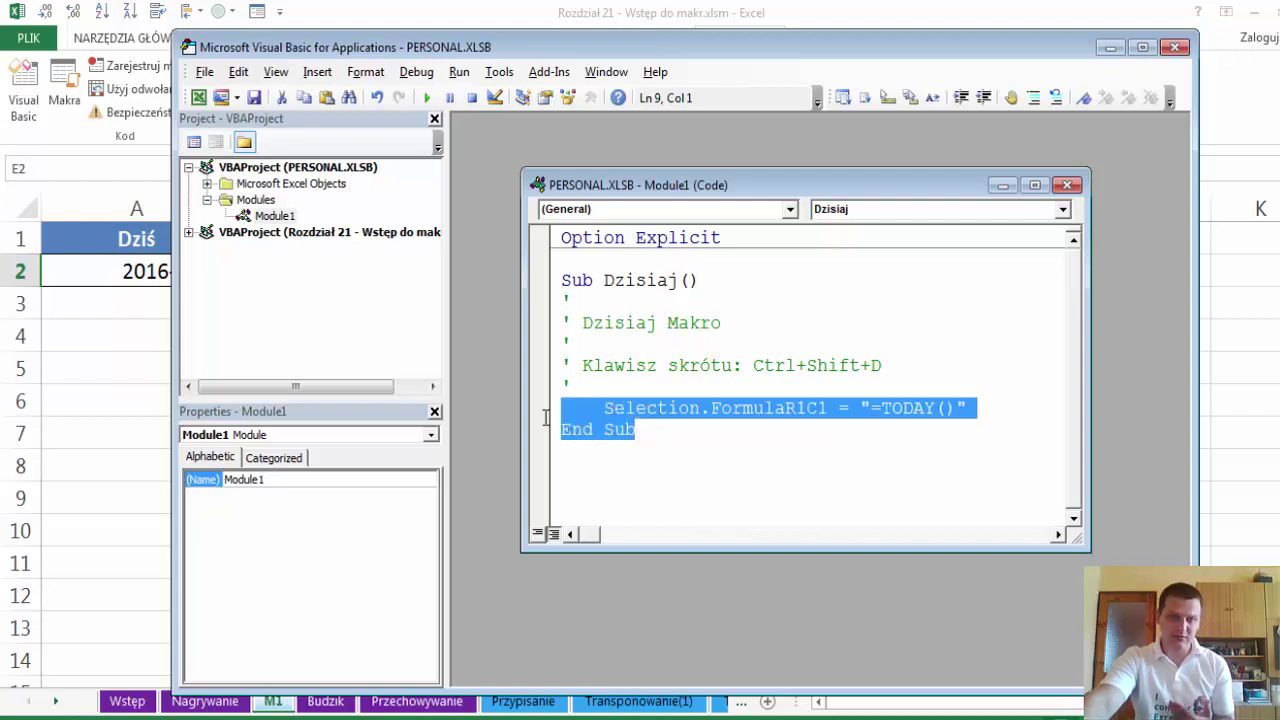
click(542, 435)
click(541, 432)
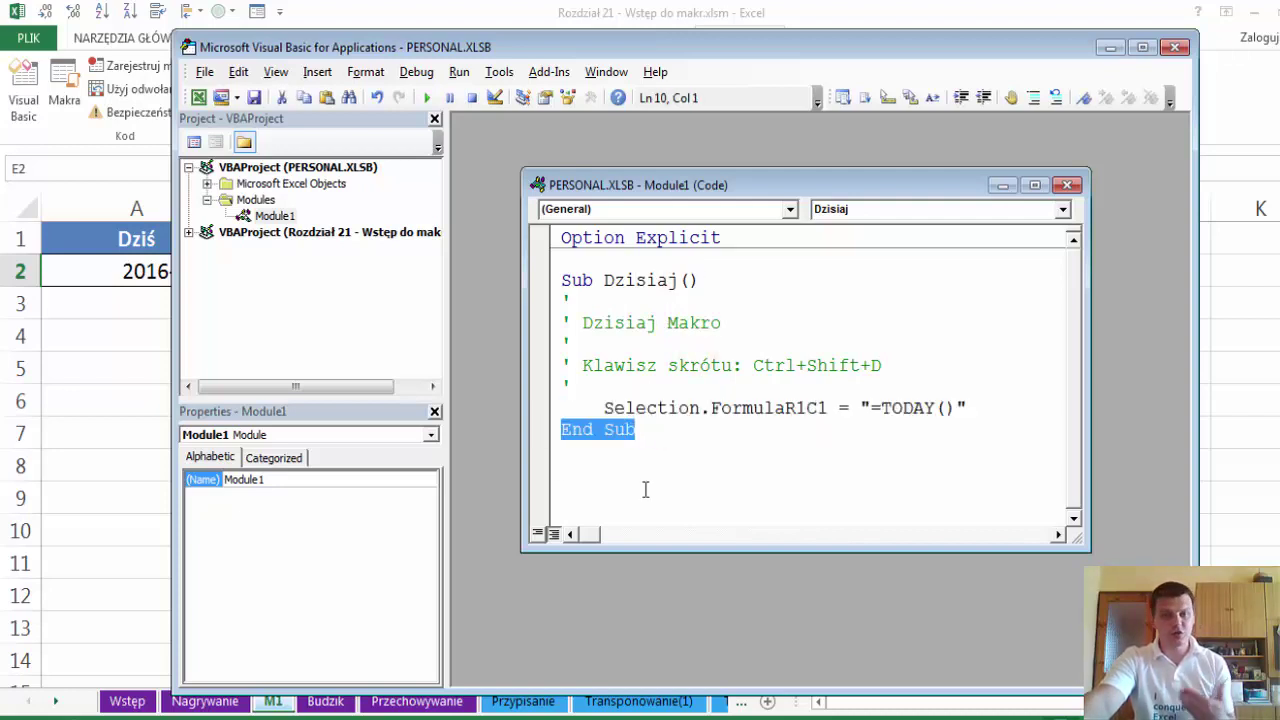
click(634, 386)
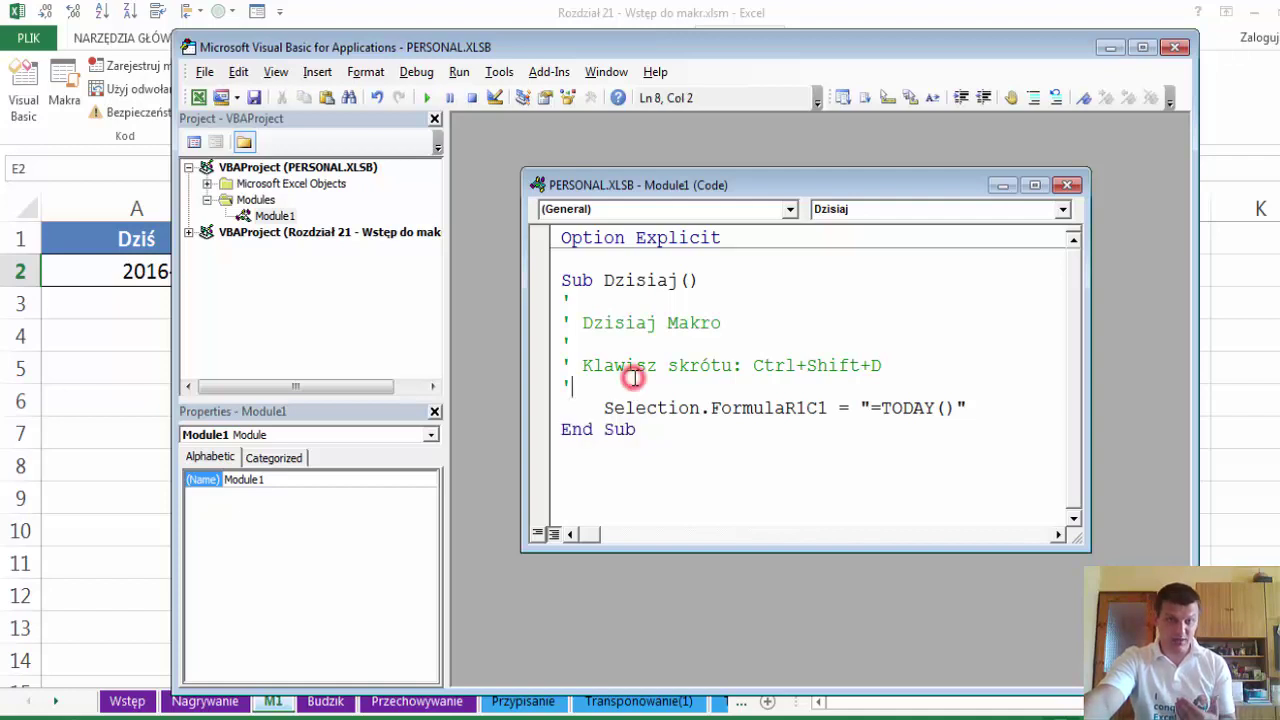
drag(634, 378, 605, 302)
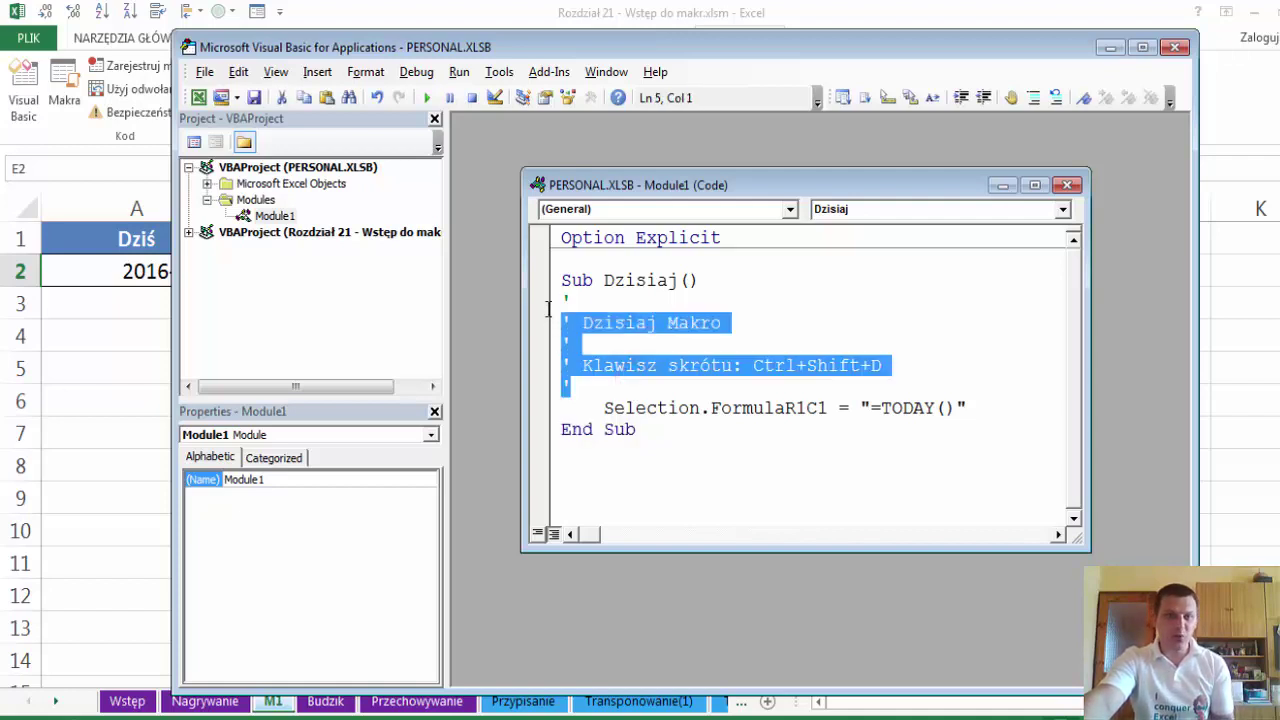
click(613, 305)
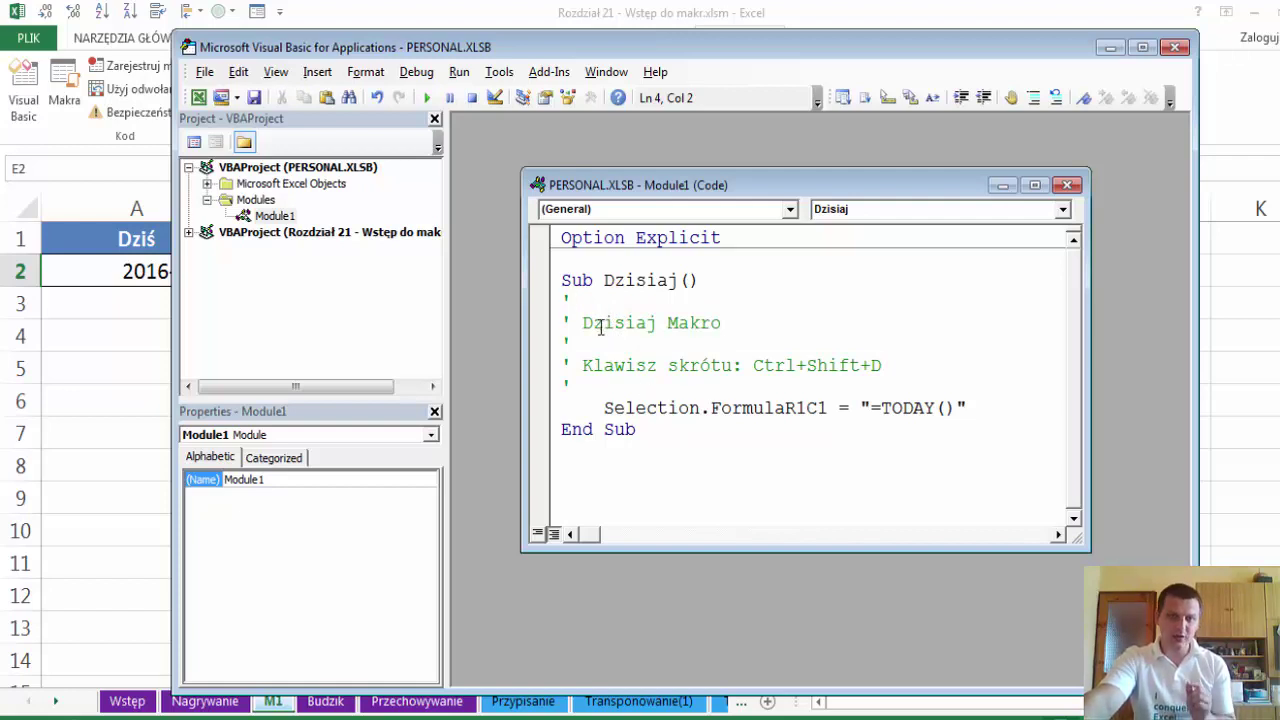
double_click(562, 302)
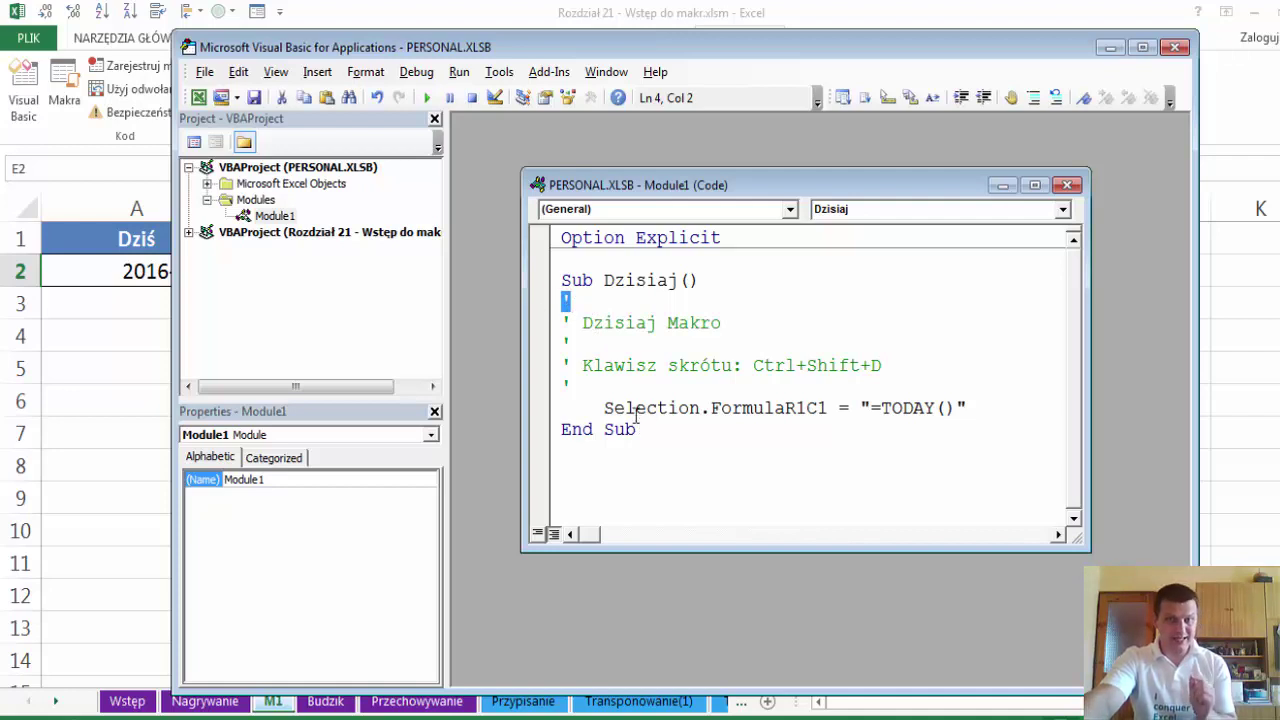
click(976, 405)
Append the inline comment 'Komentarz after =TODAY() and widen the code window
text(')
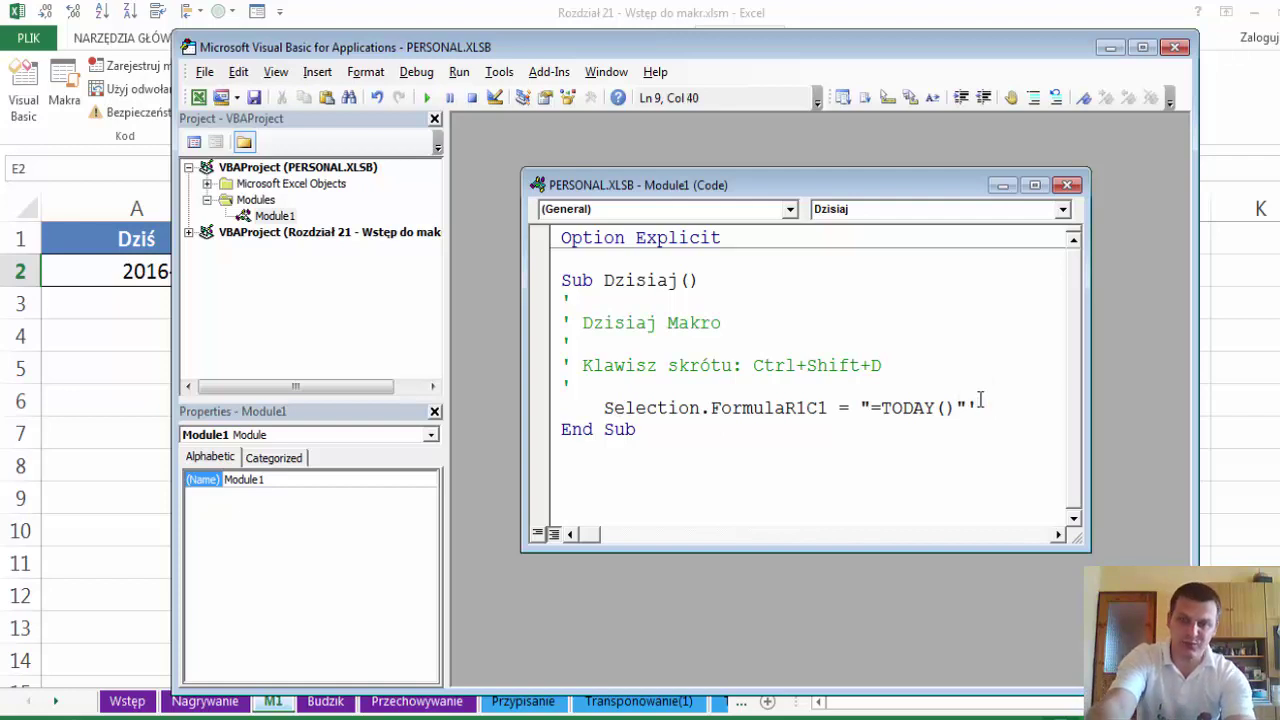
text(Kome)
text(nta)
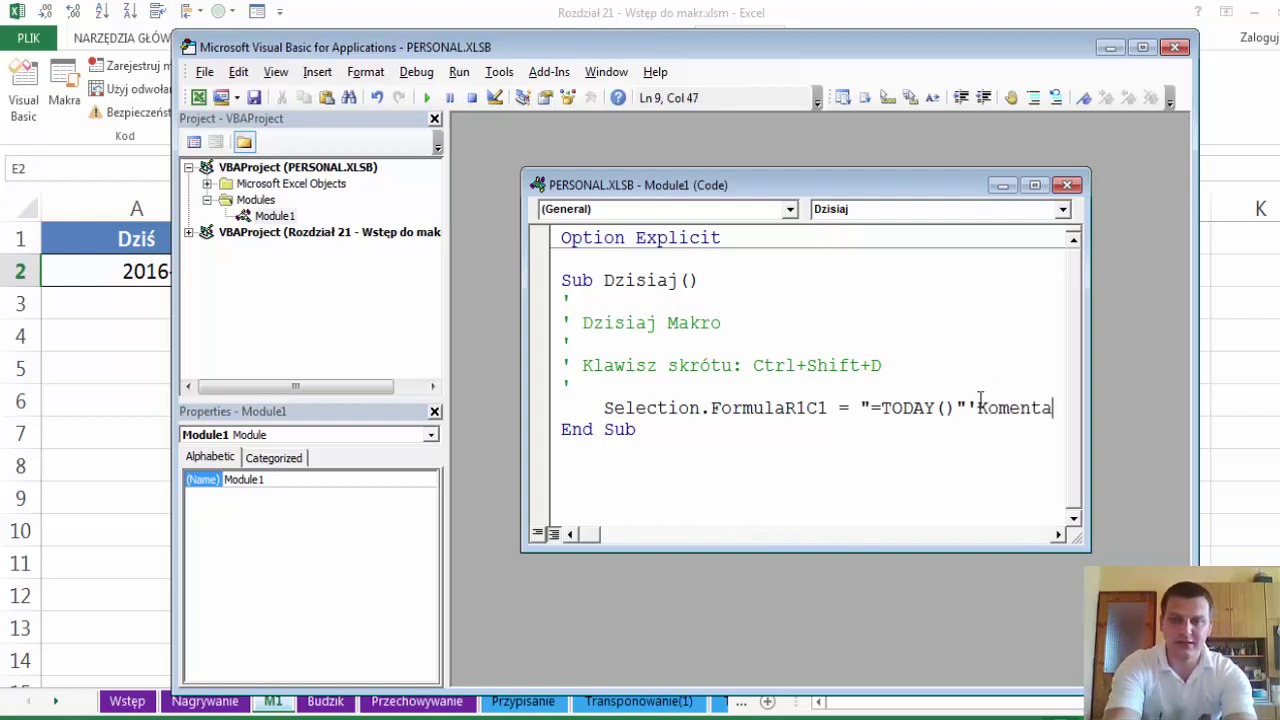
text(rz)
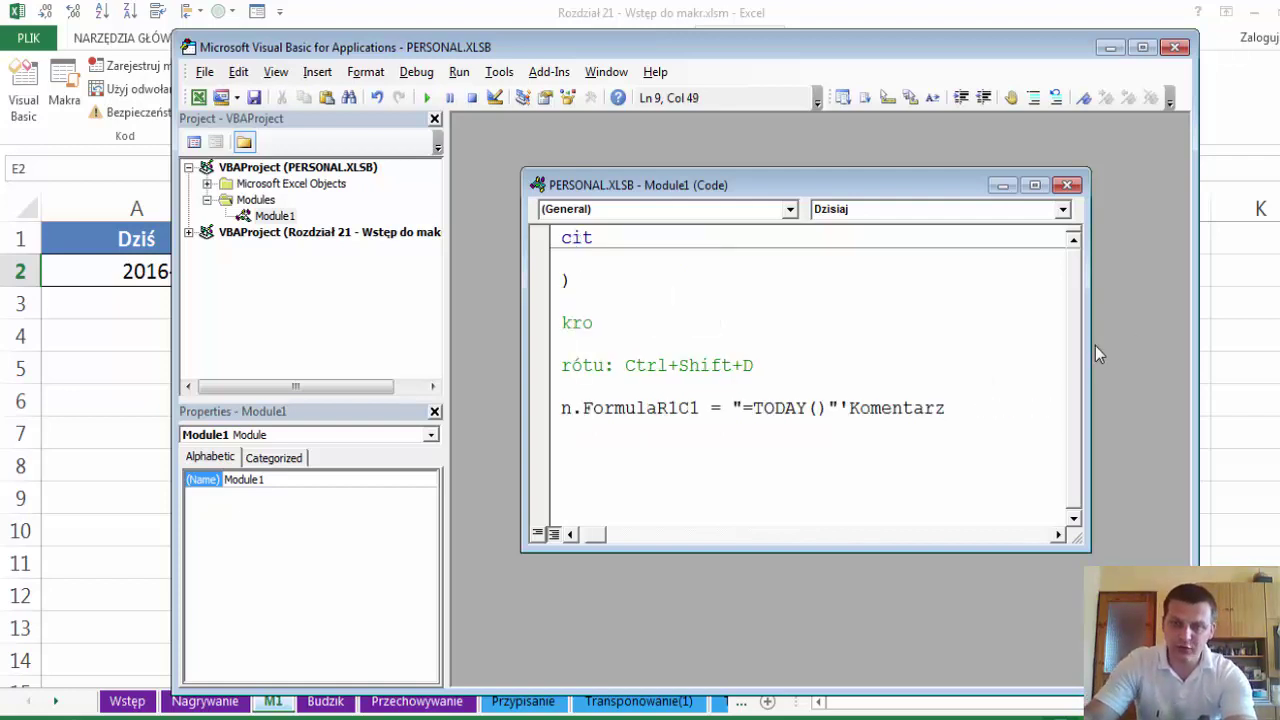
drag(1091, 347, 1142, 347)
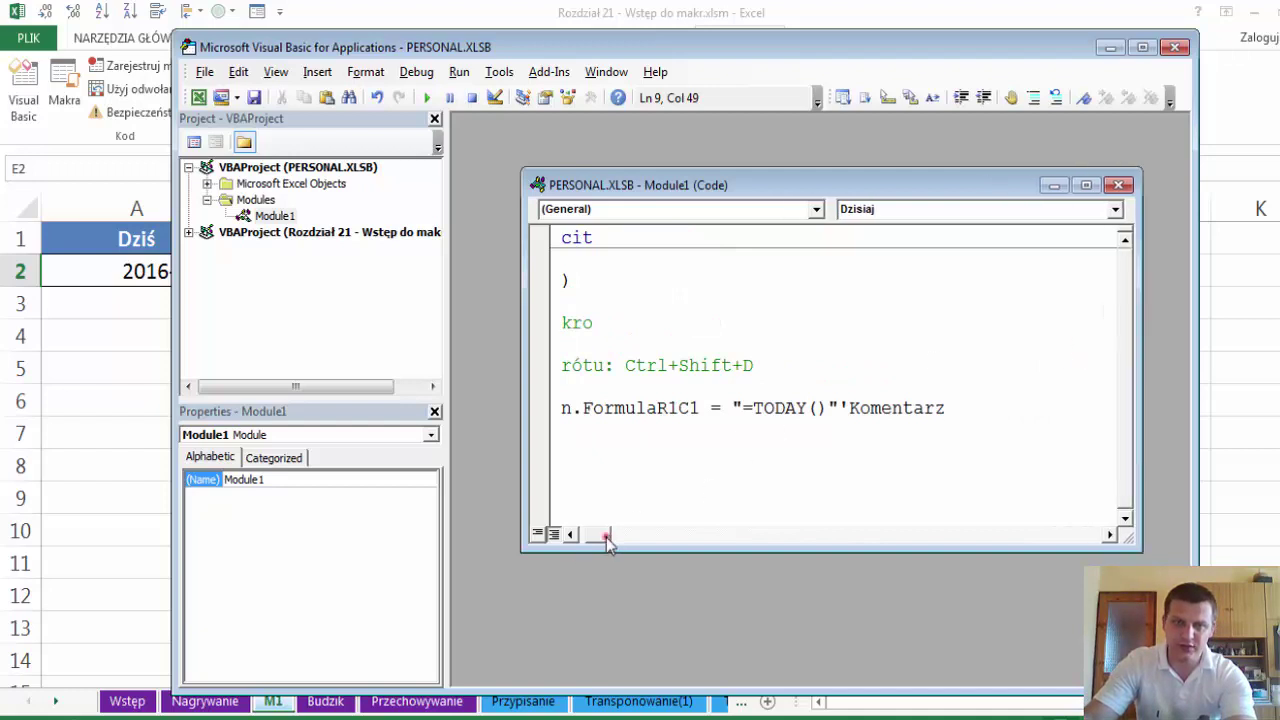
drag(607, 535, 580, 535)
click(680, 386)
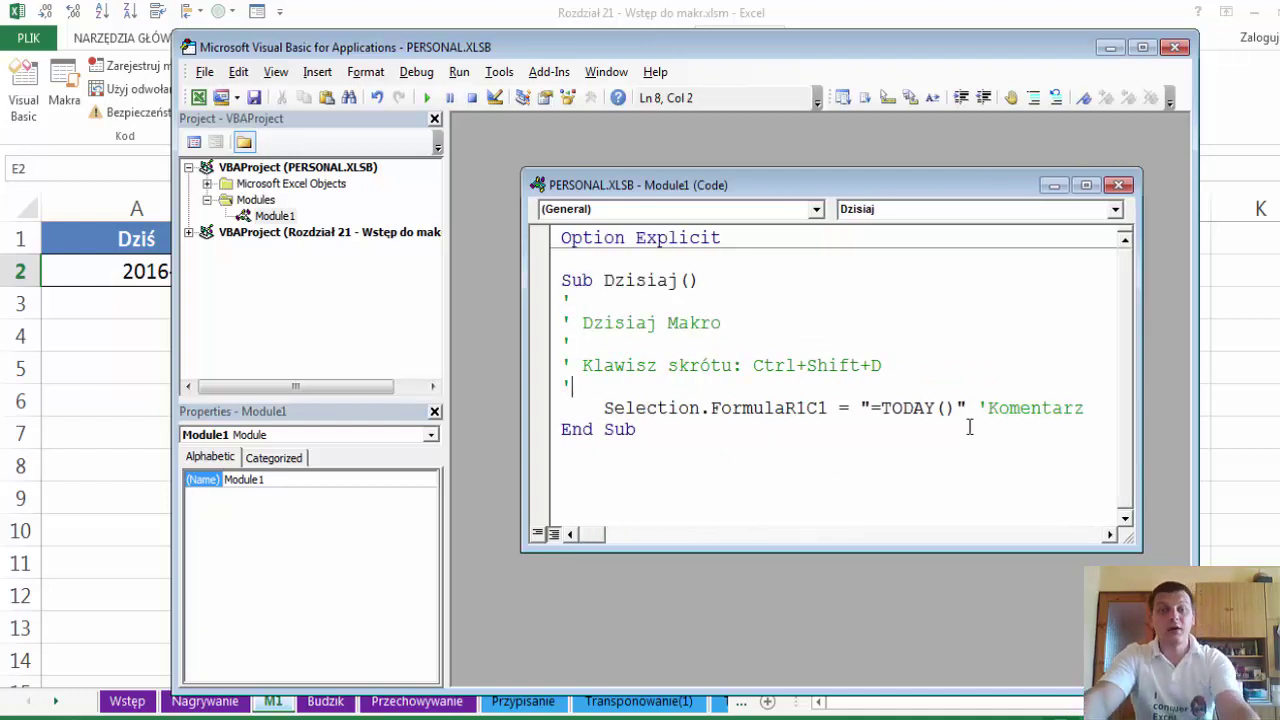
click(567, 381)
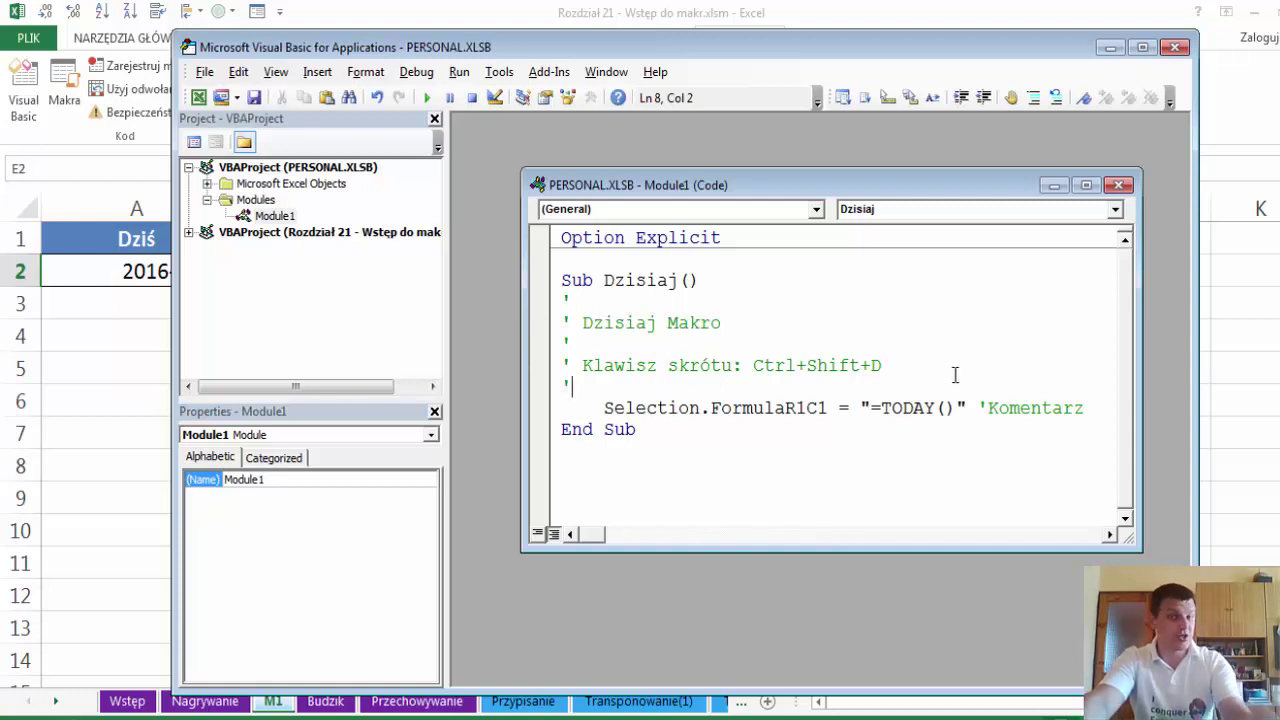
Change the shortcut letter from D to E in the comment, then select comment lines 4–8
click(905, 365)
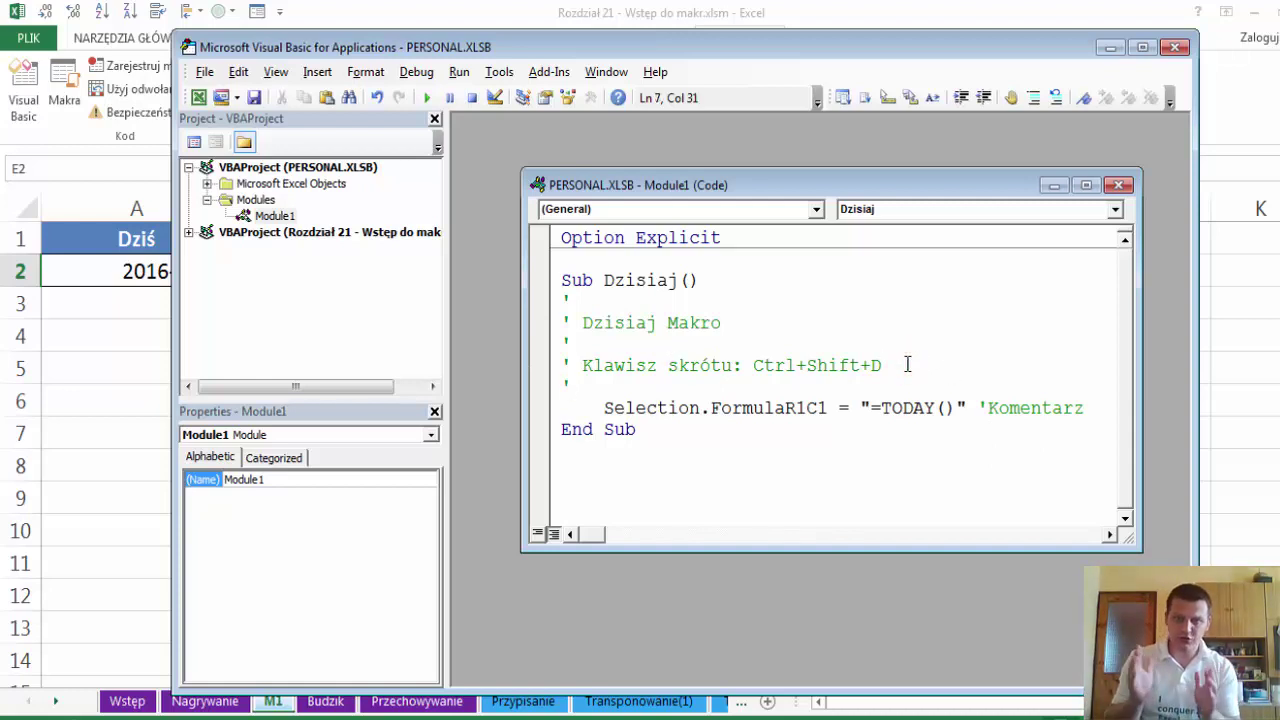
key(BackSpace)
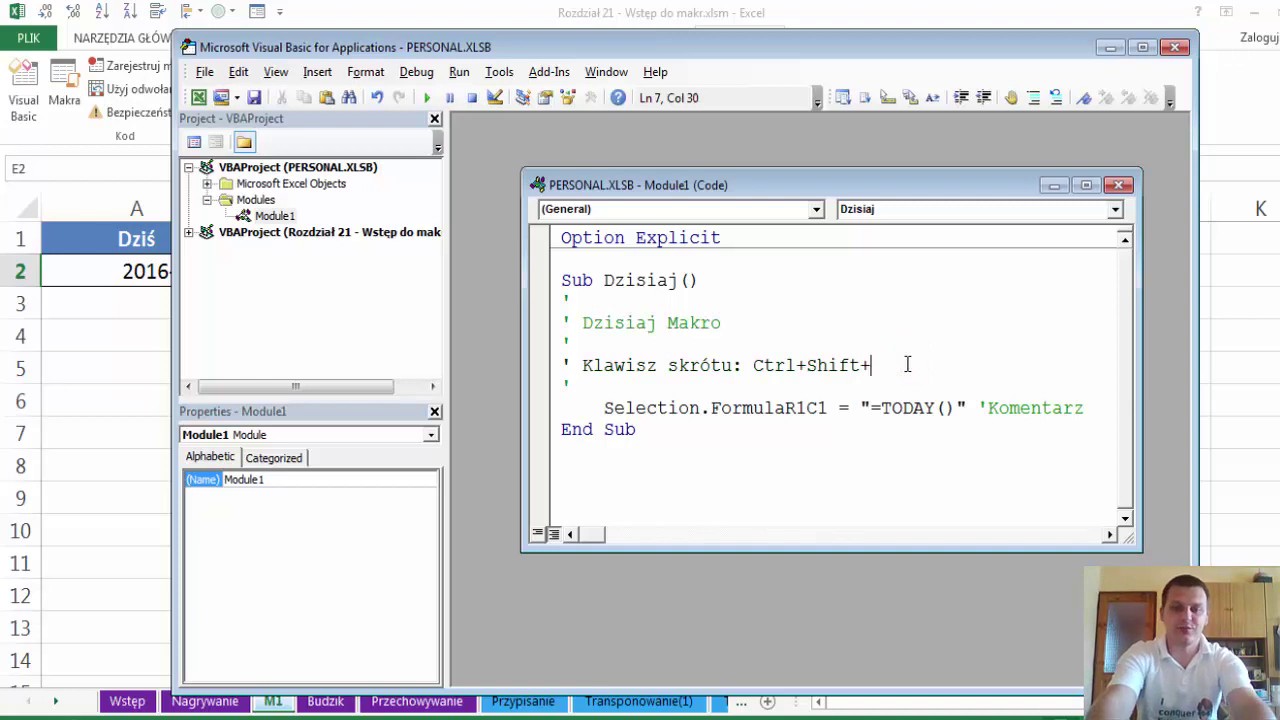
text(E)
click(849, 410)
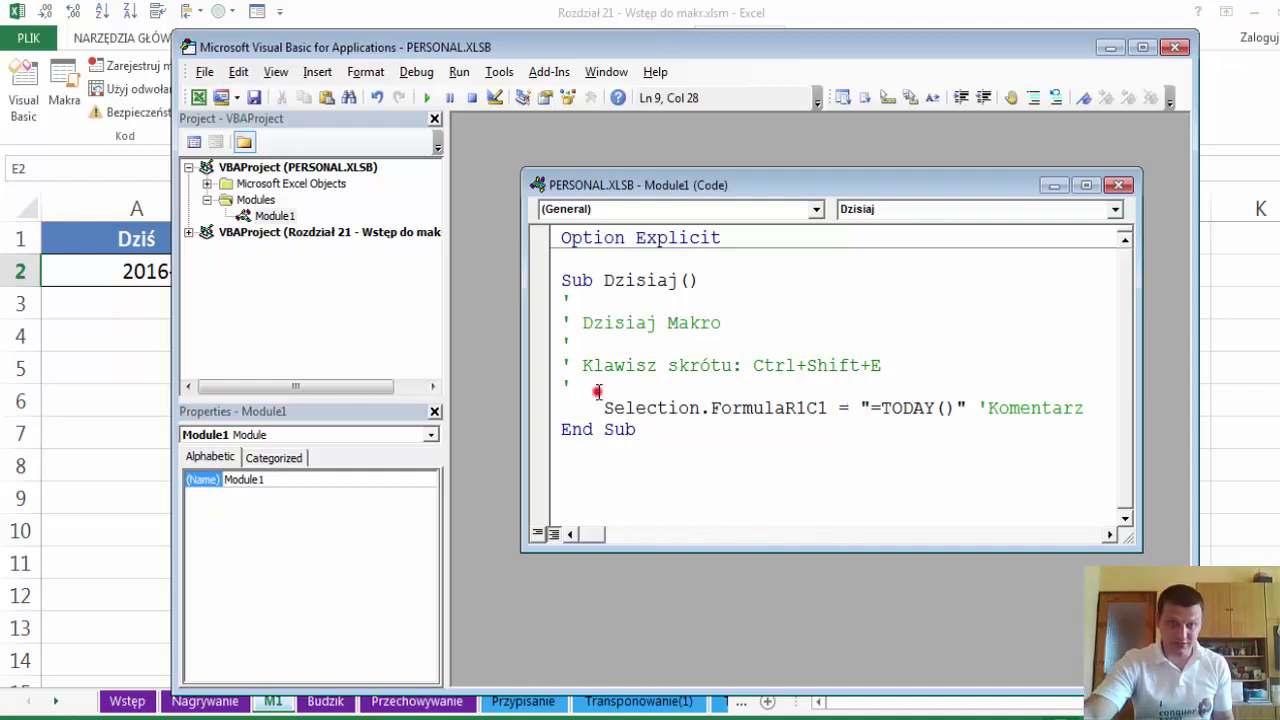
drag(597, 391, 557, 301)
Delete the selected comments and blank line, then point out Selection and FormulaR1C1 in the statement
key(Delete)
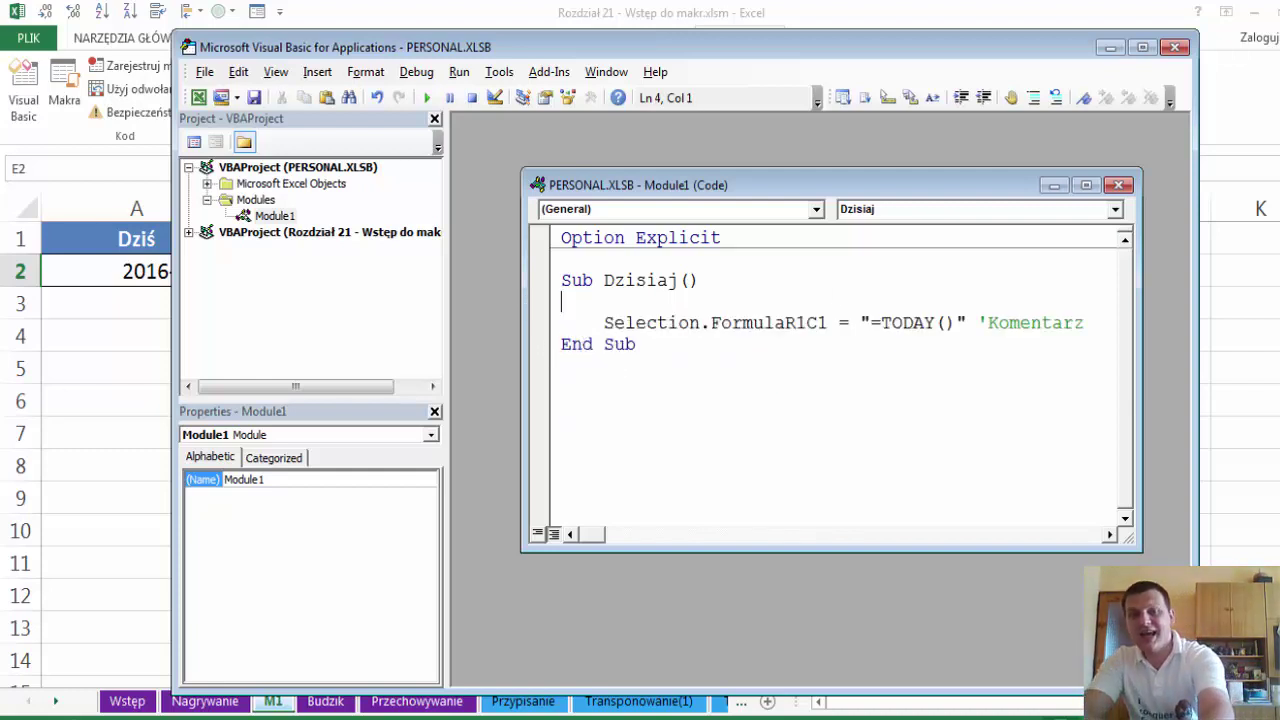
key(BackSpace)
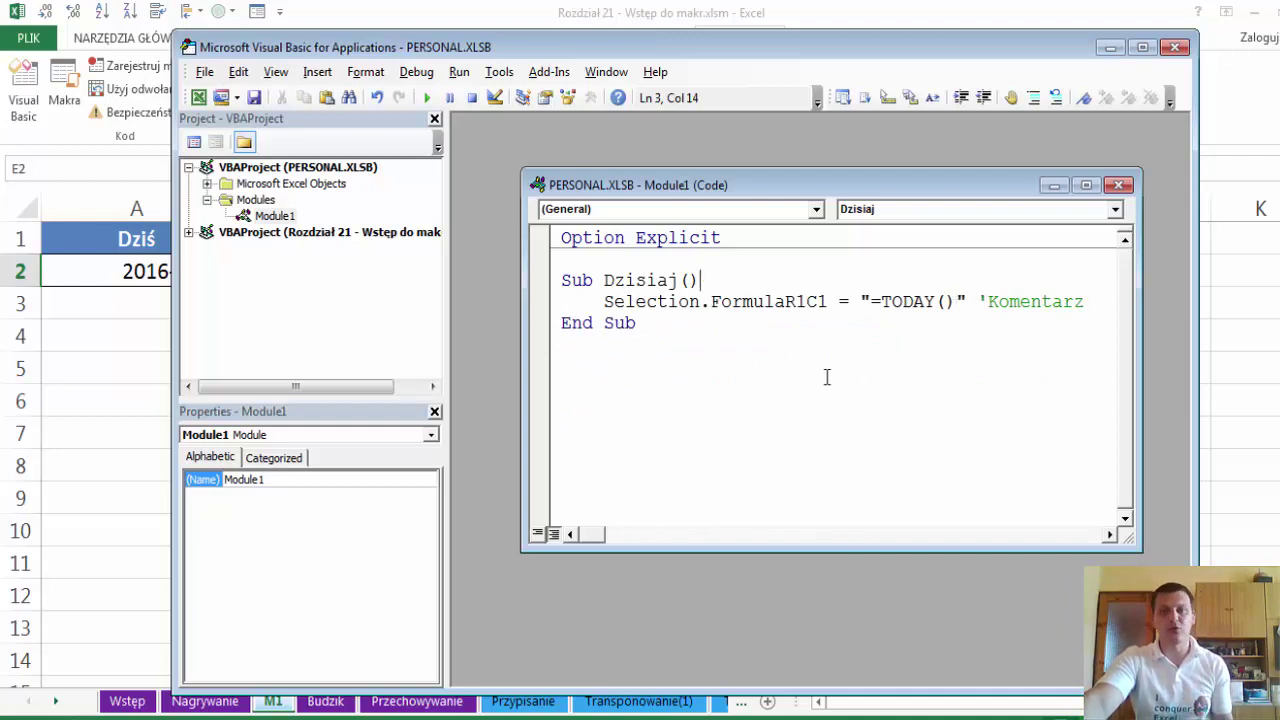
drag(604, 300, 976, 302)
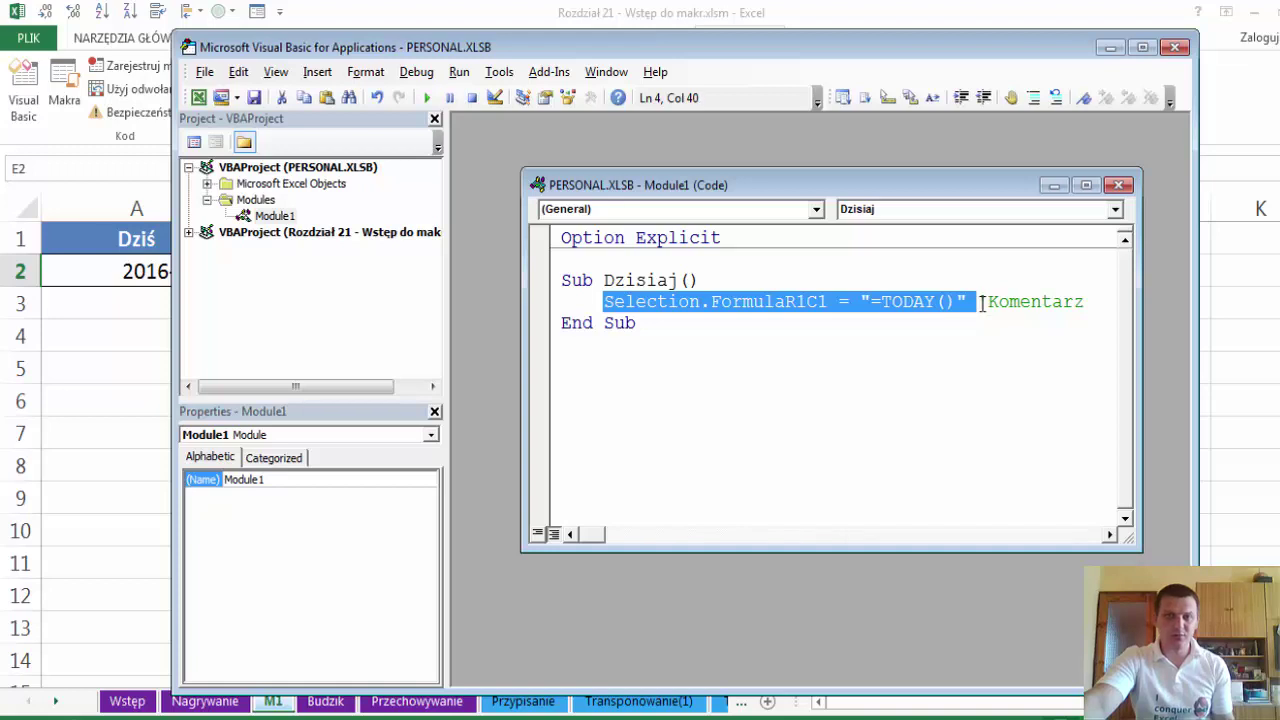
click(980, 300)
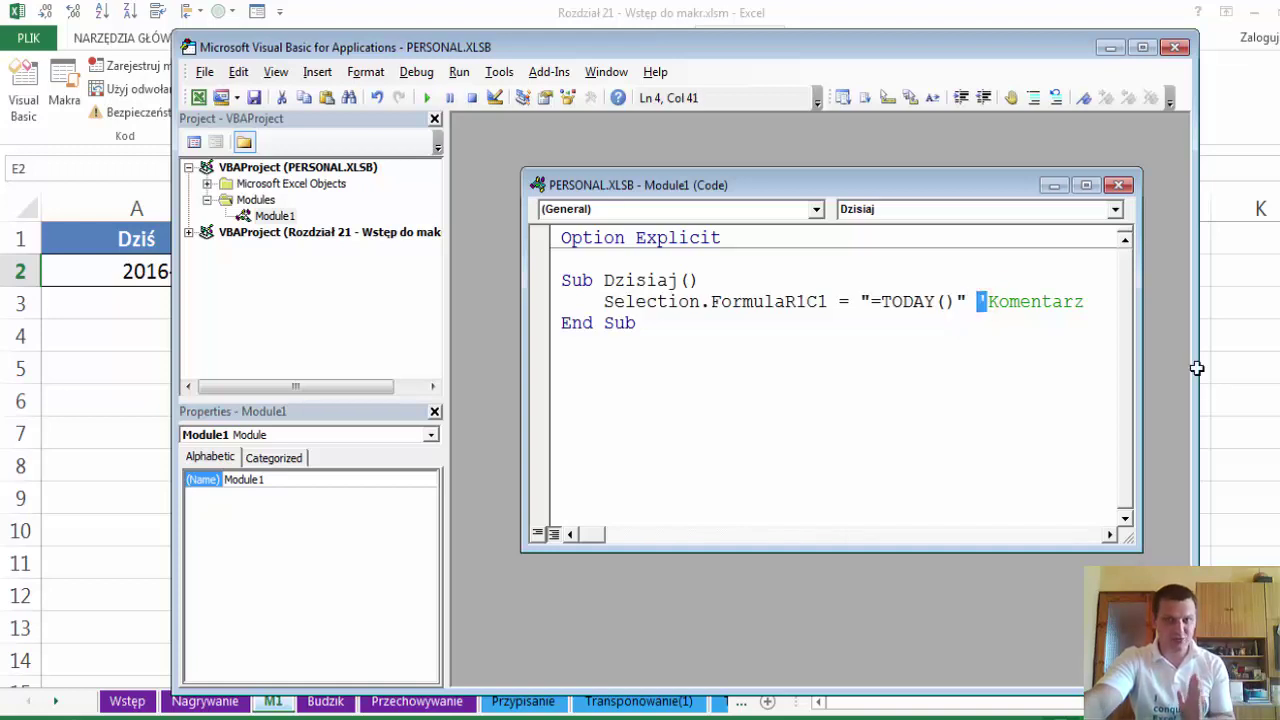
click(935, 320)
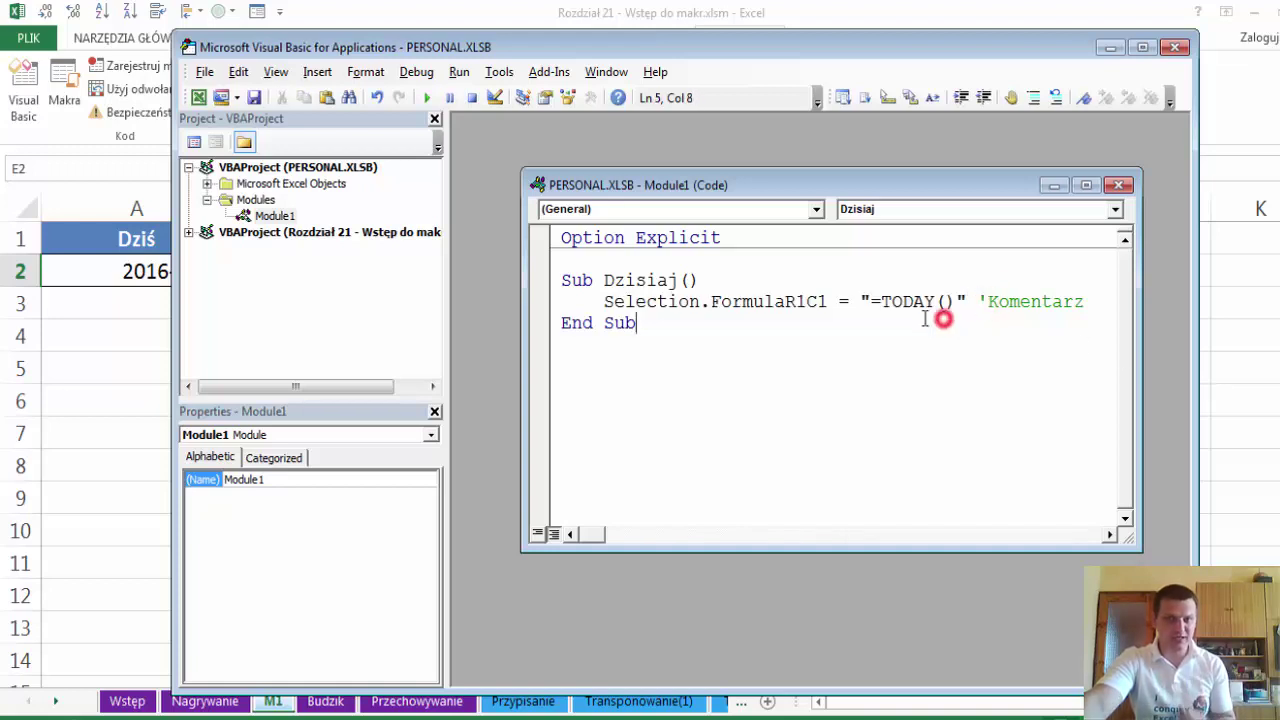
click(659, 302)
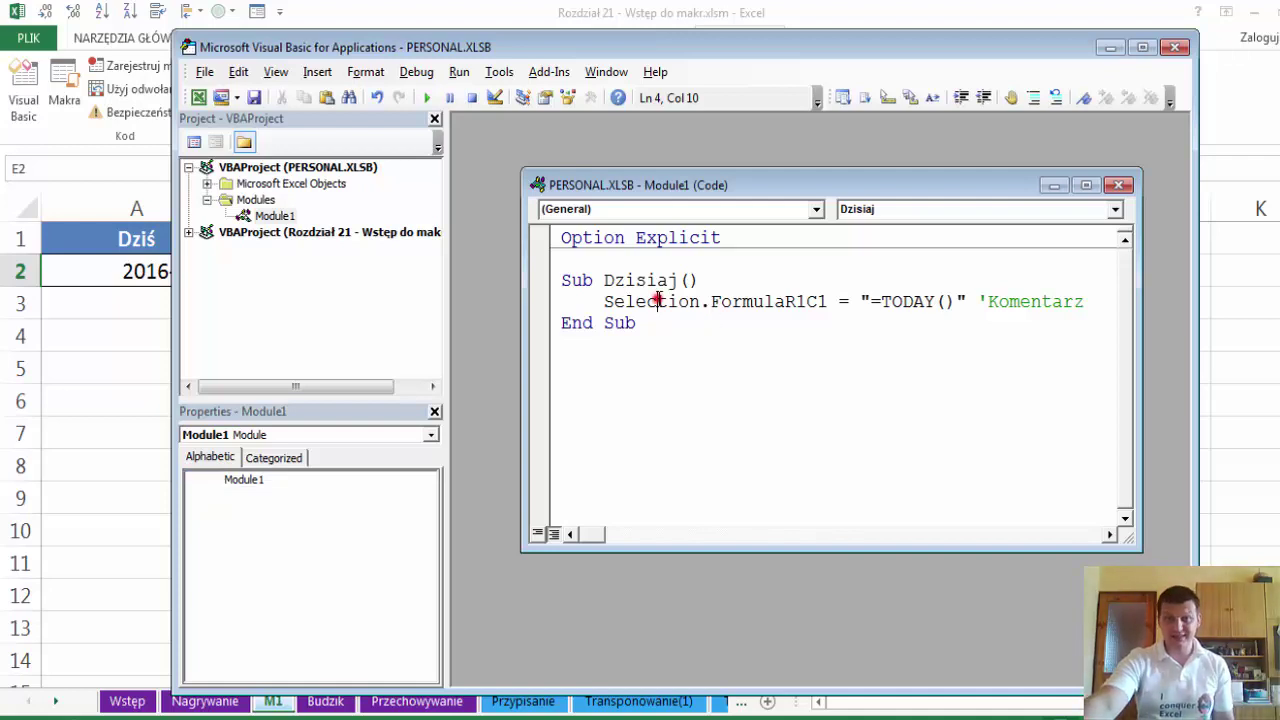
click(764, 302)
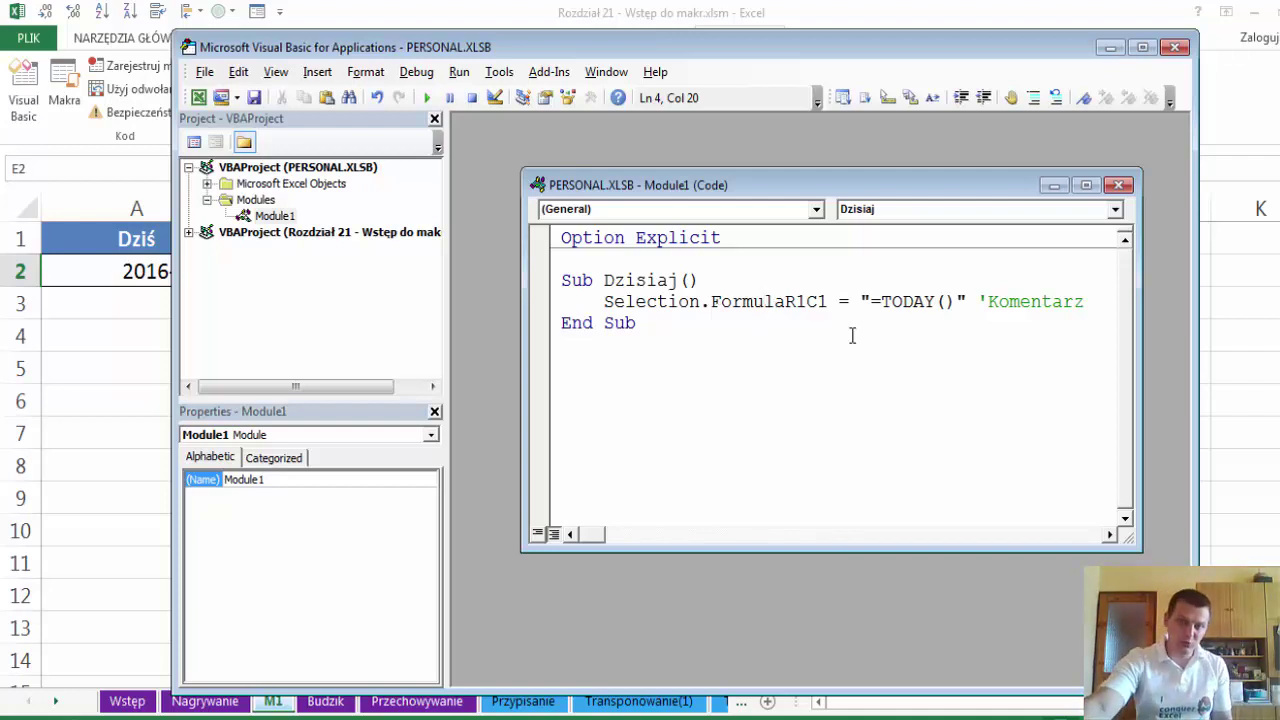
Highlight TODAY and the formula statement, then bring the Excel worksheet back in front
drag(881, 302, 939, 302)
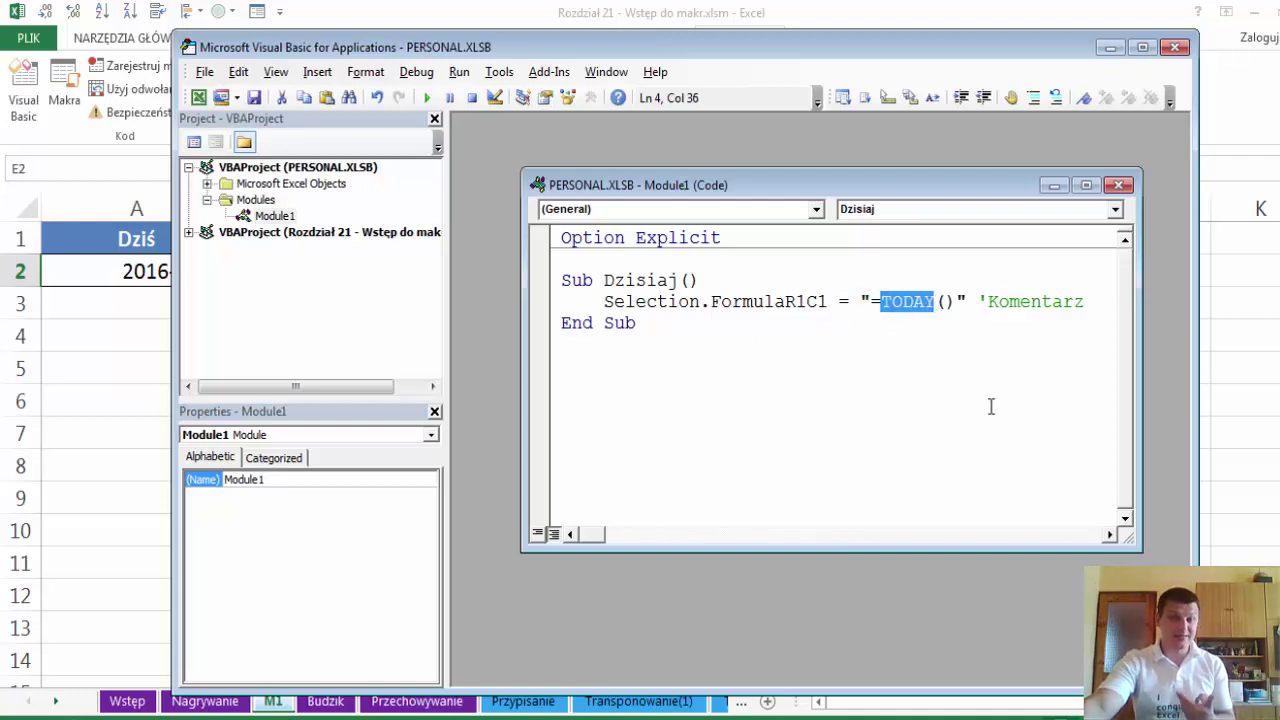
click(756, 323)
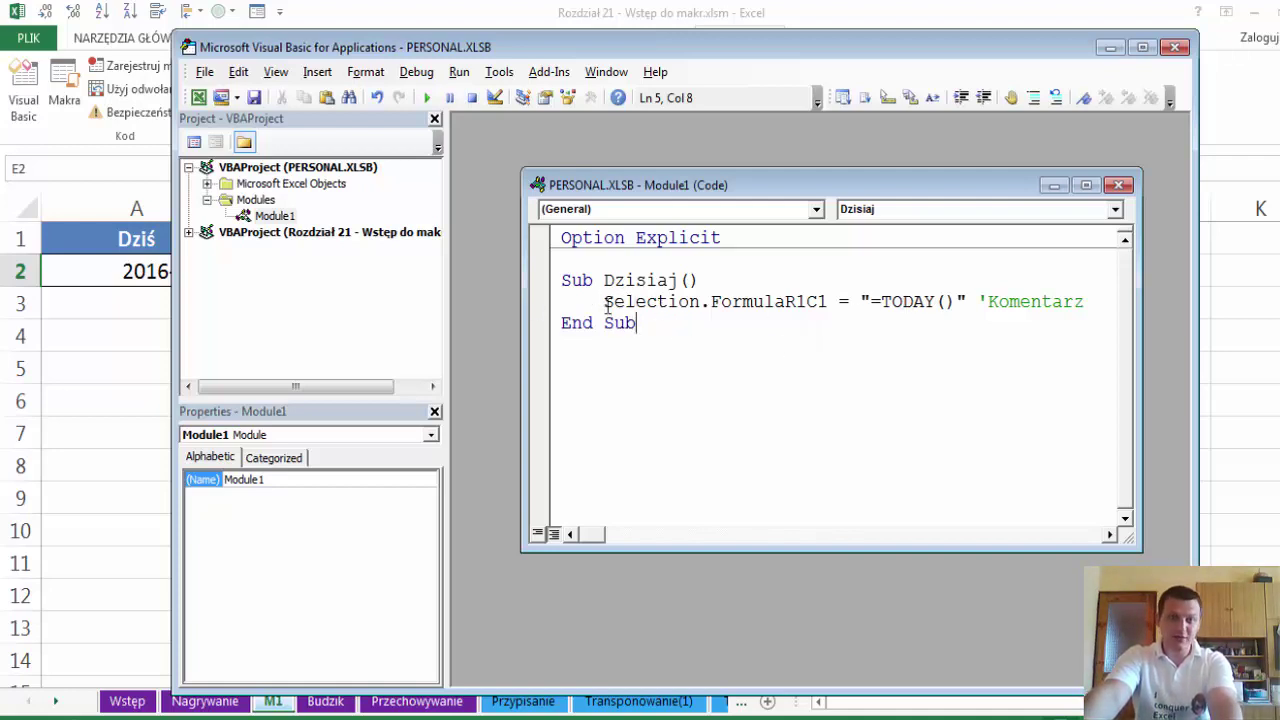
drag(609, 301, 946, 301)
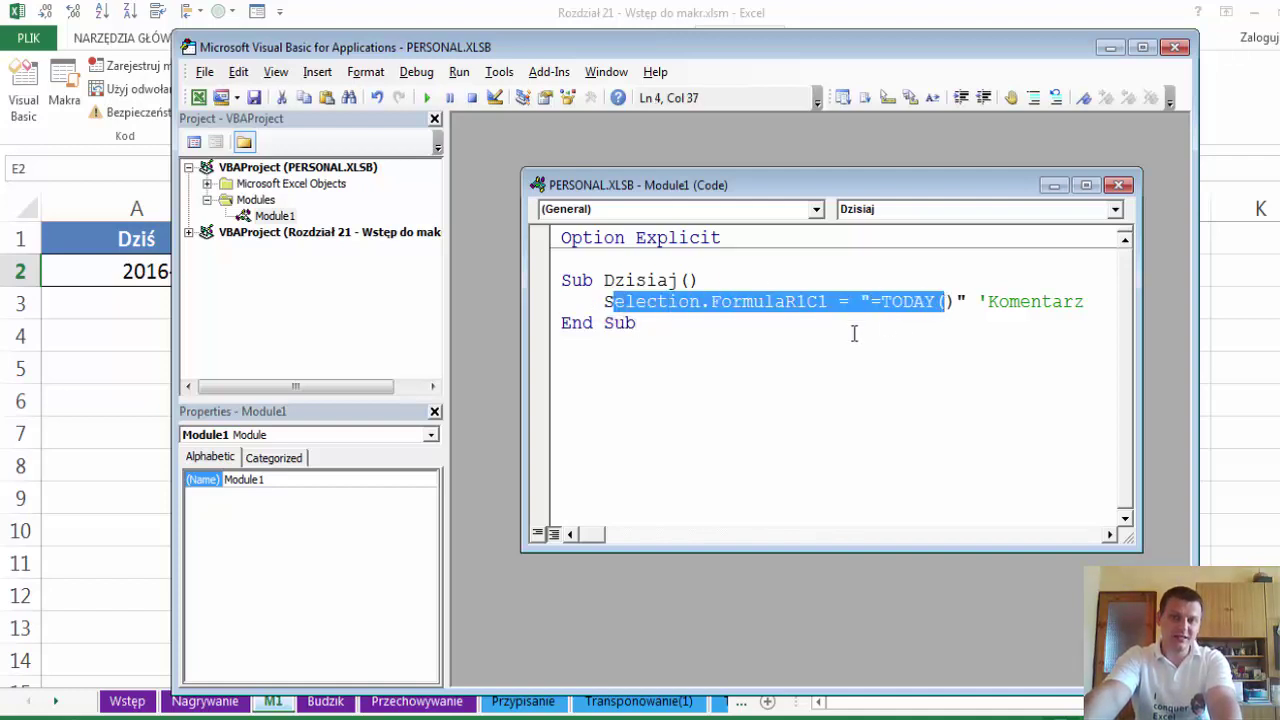
click(770, 338)
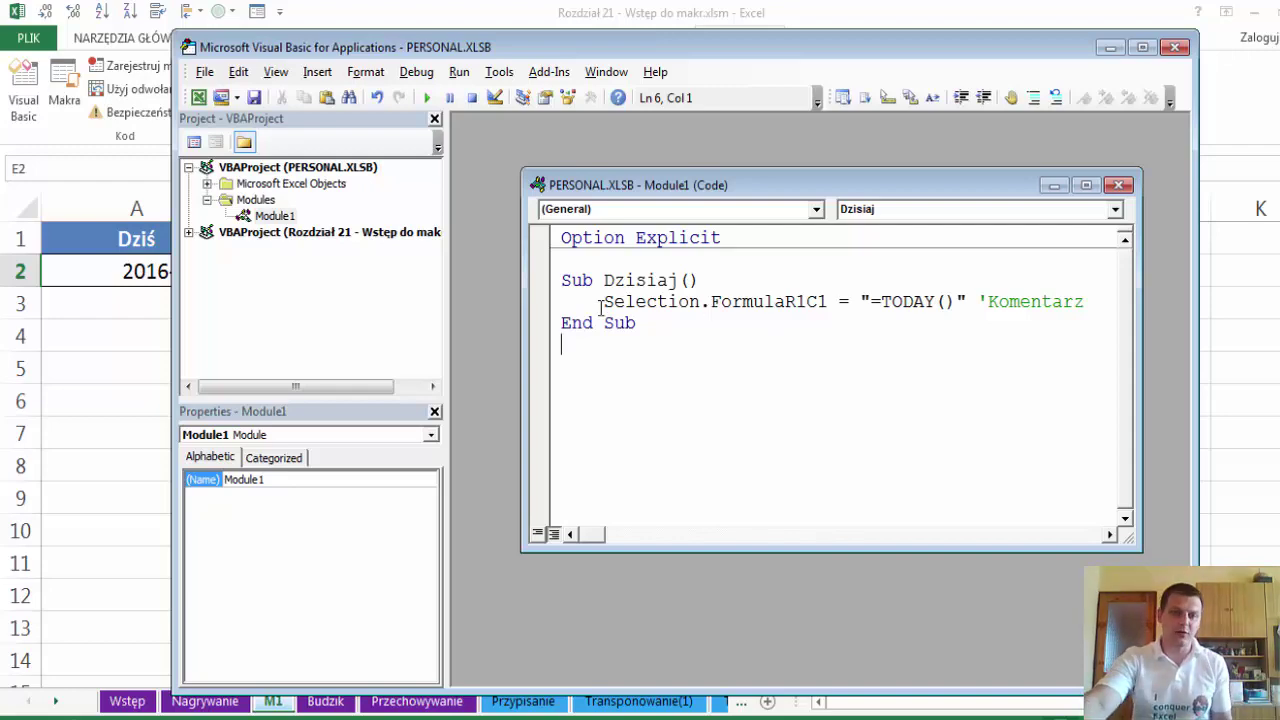
click(638, 323)
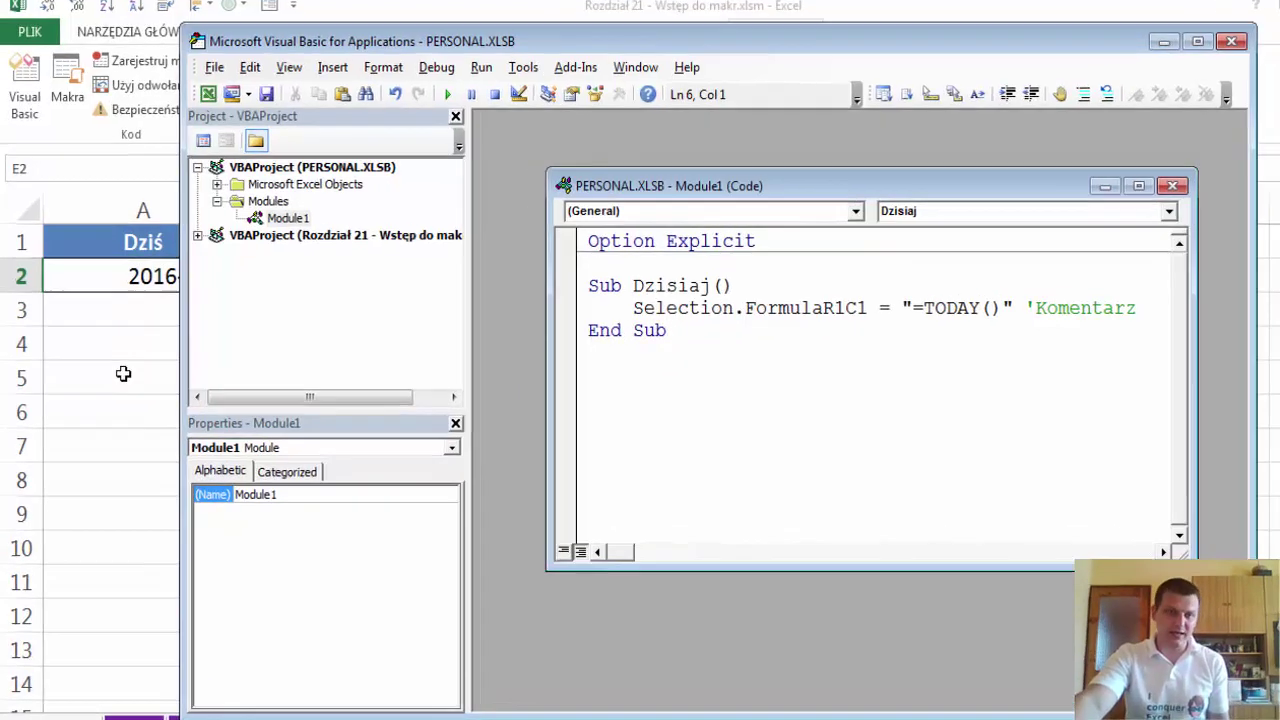
click(123, 370)
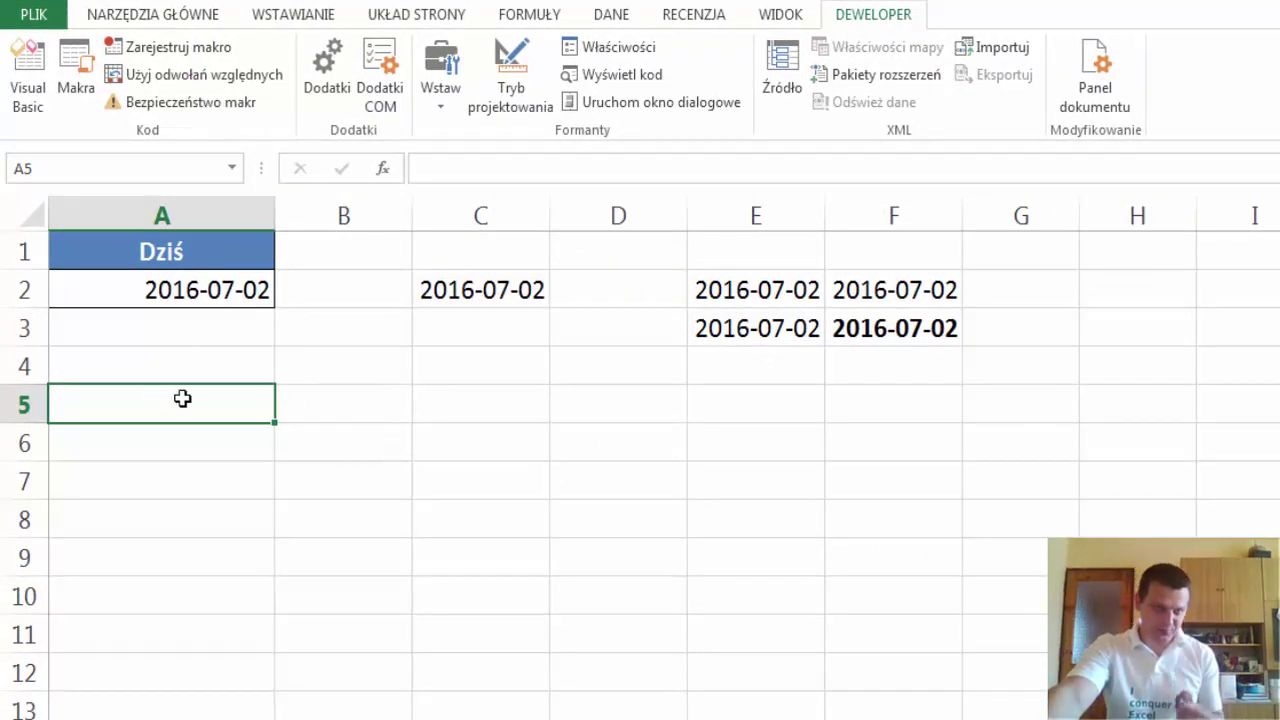
click(171, 366)
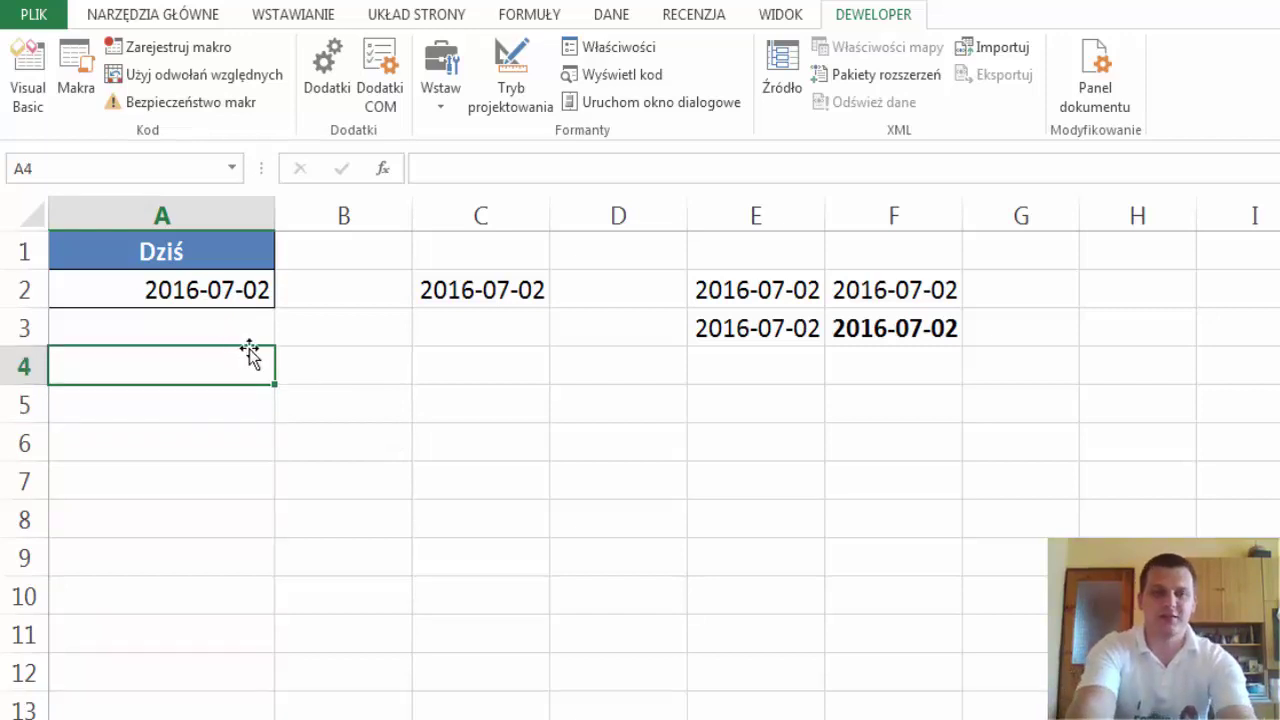
text(=DZIŚ)
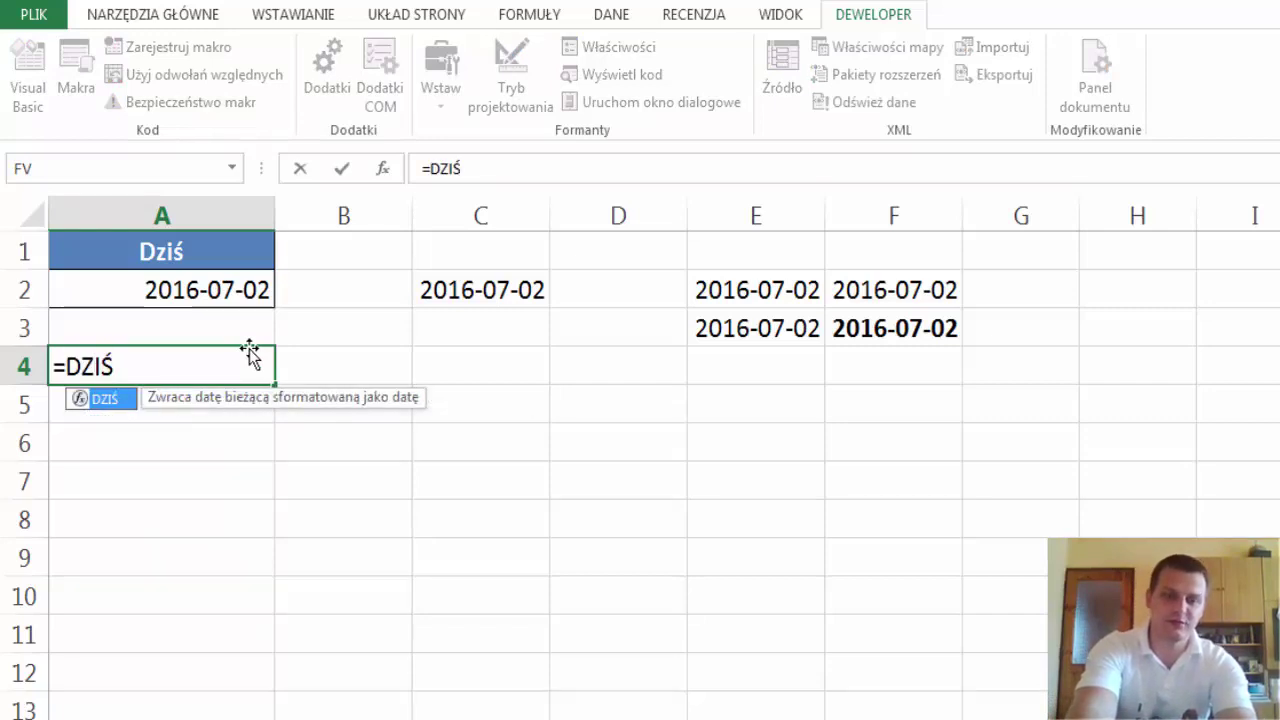
text(())
key(Return)
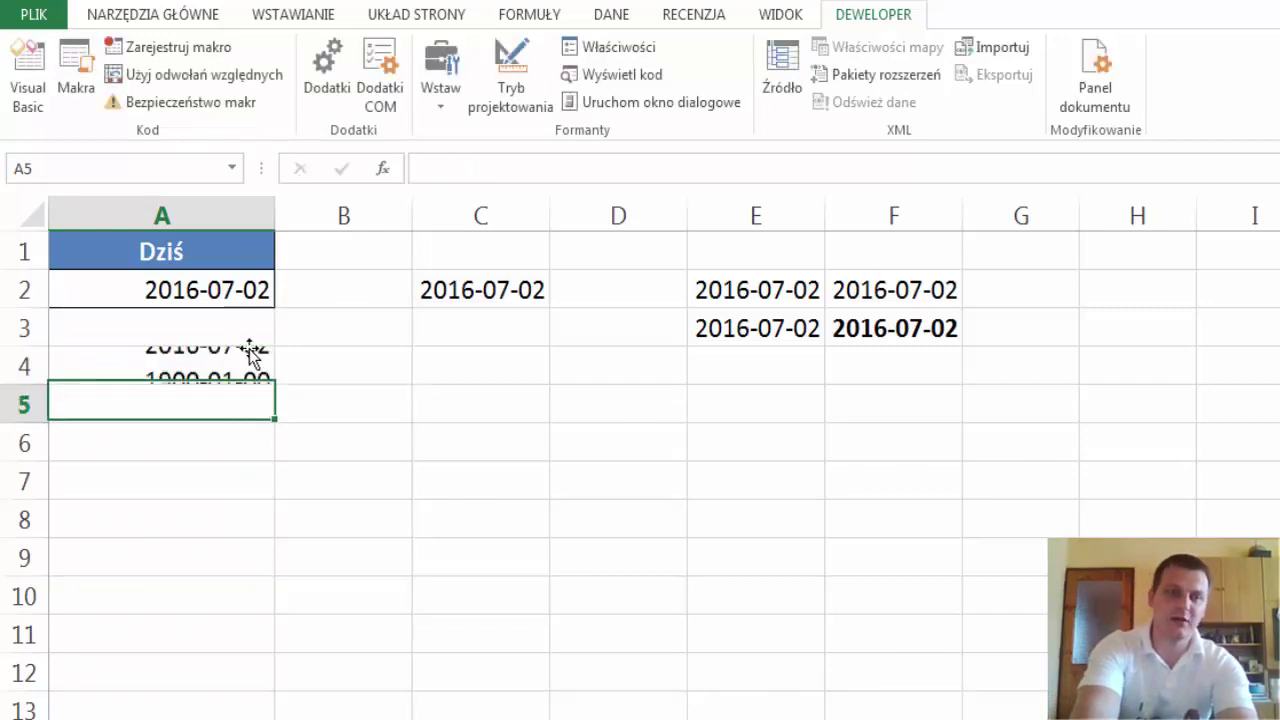
click(250, 355)
key(Delete)
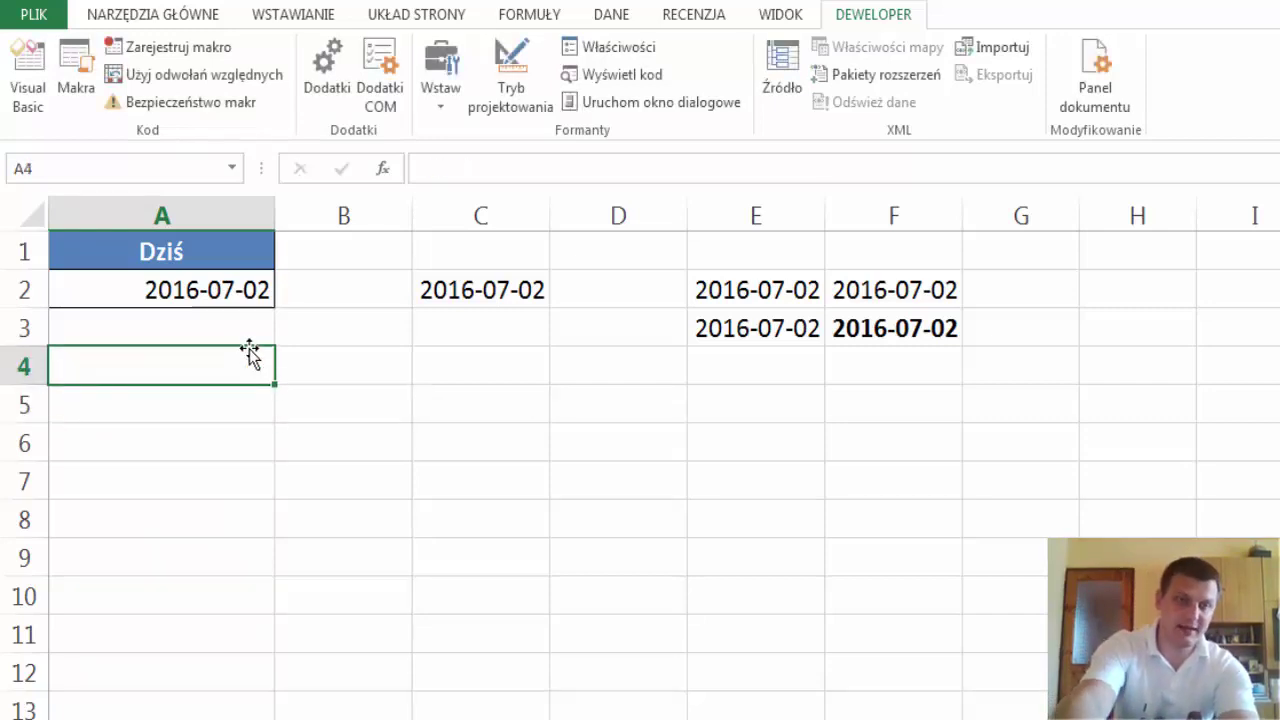